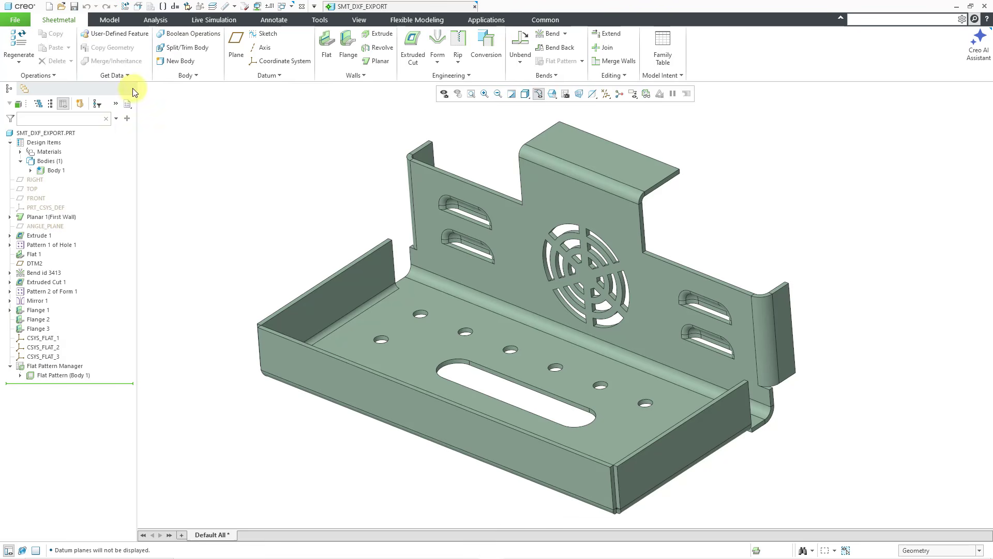
Step: Create a new sheetmetal part named smt_params_creo13 from the mmns_part_sheetmetal_abs template instead of the default template
left_click(49, 6)
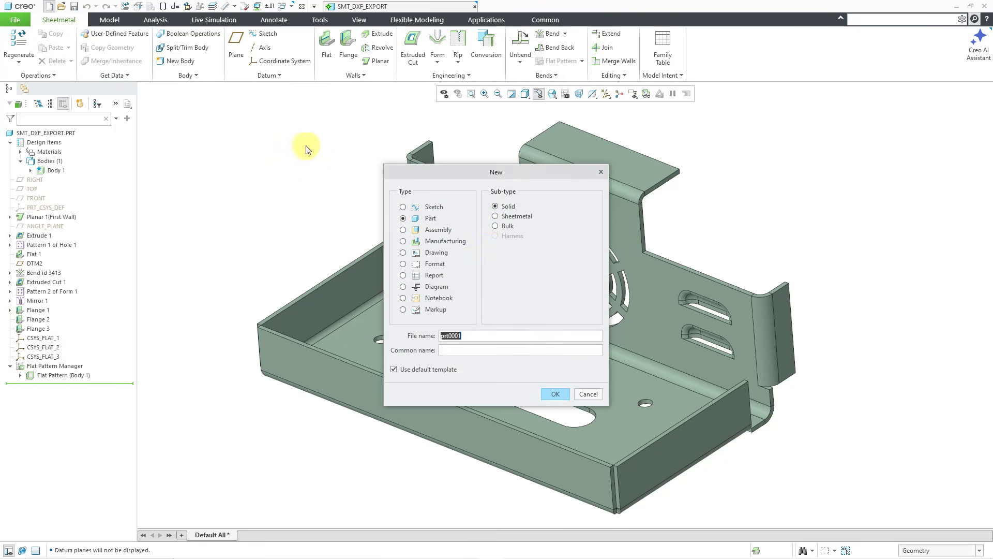
left_click(505, 217)
type("smt_params_creo13")
left_click(445, 370)
left_click(555, 392)
left_click(470, 233)
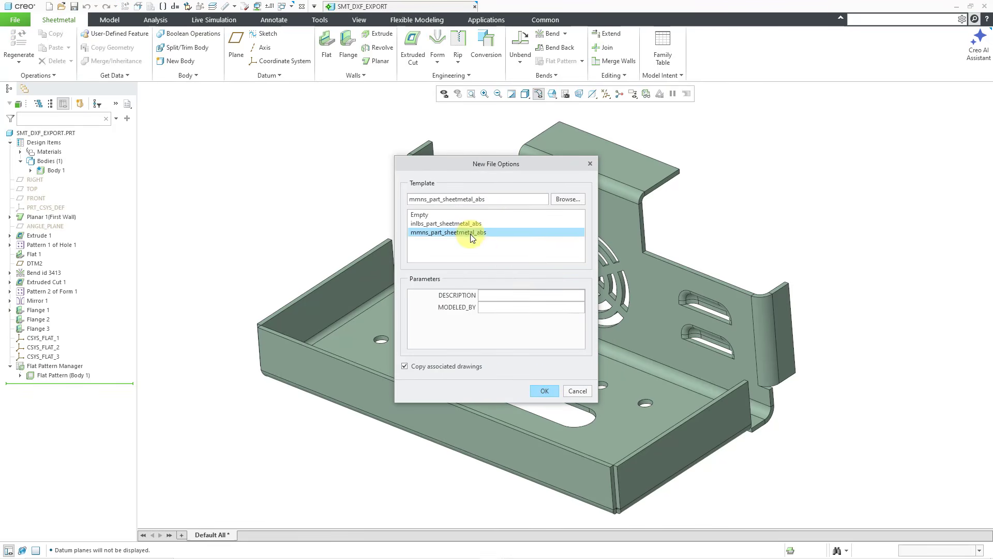
left_click(545, 391)
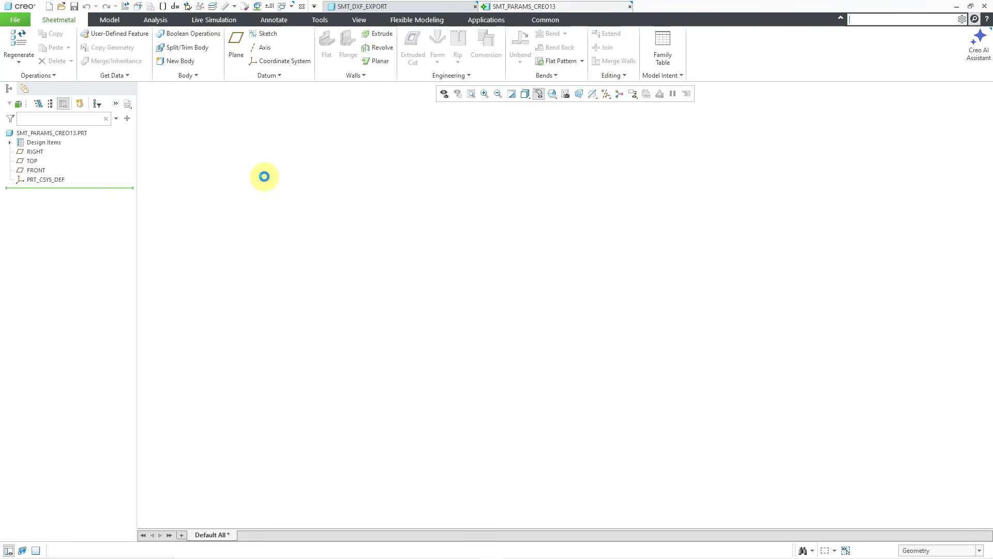
Step: Model the part as an extruded U-shaped first wall with 100 mm sides, end flanges and a rectangular cutout in the base
left_click(380, 33)
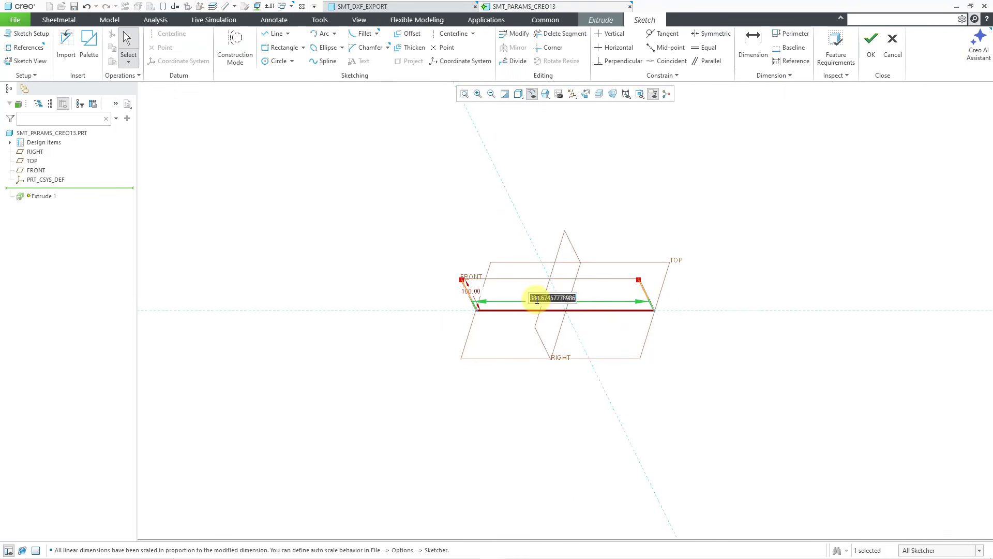
left_click(376, 49)
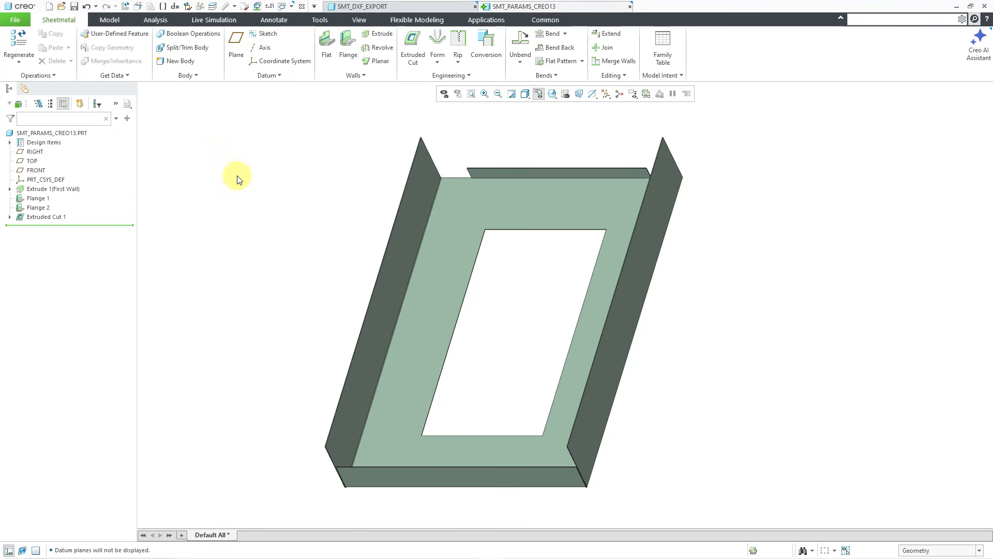
Step: Expand the design items down to Body 1 and open that body's parameters
left_click(10, 142)
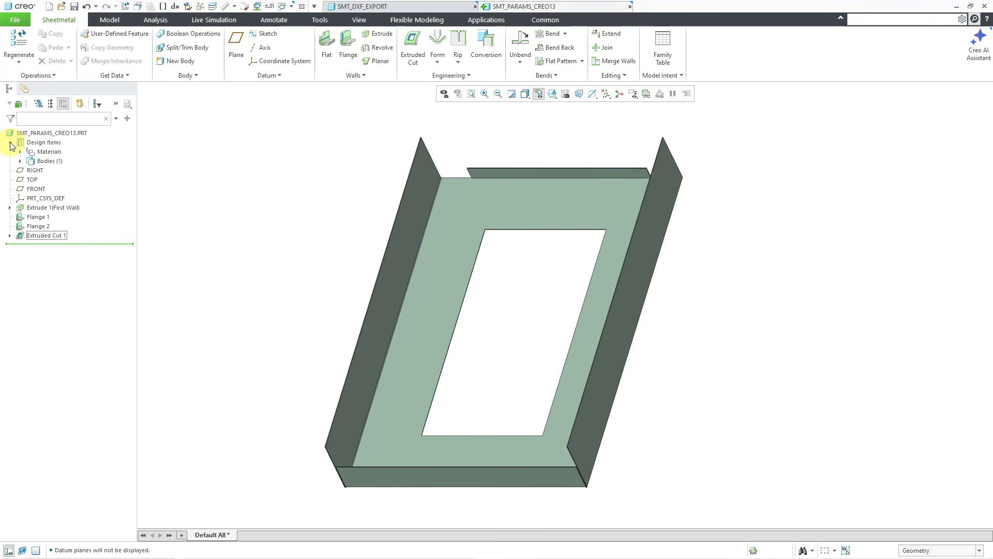
left_click(20, 161)
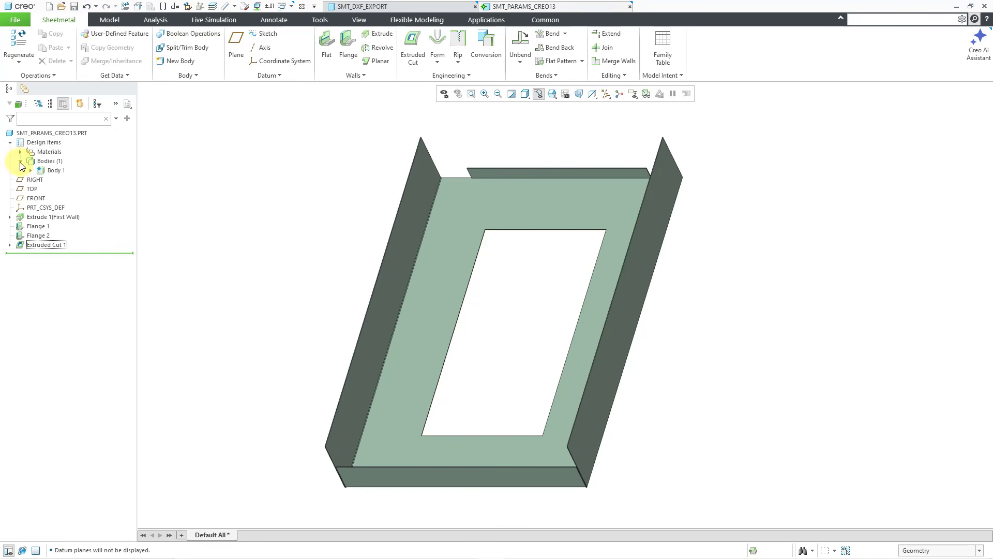
left_click(51, 170)
right_click(51, 170)
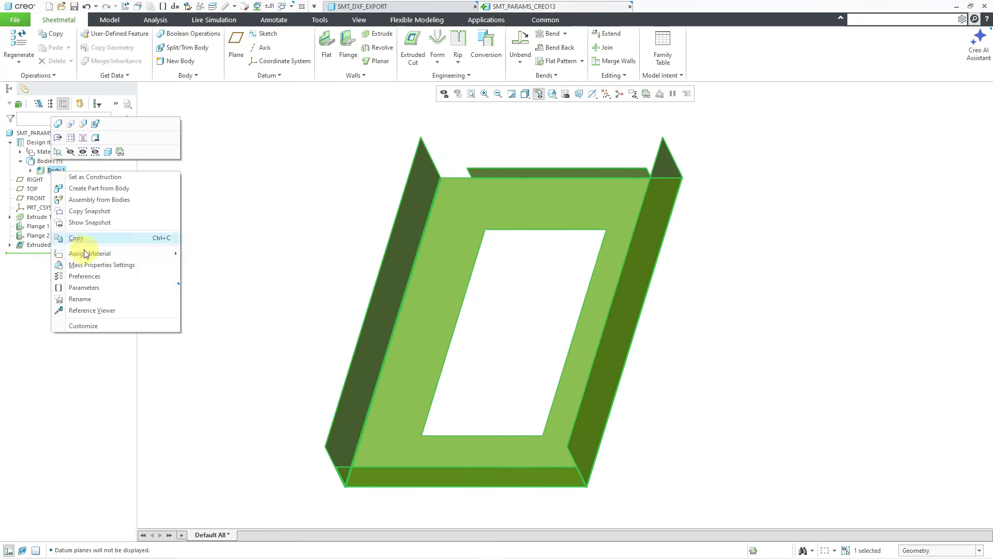
left_click(91, 291)
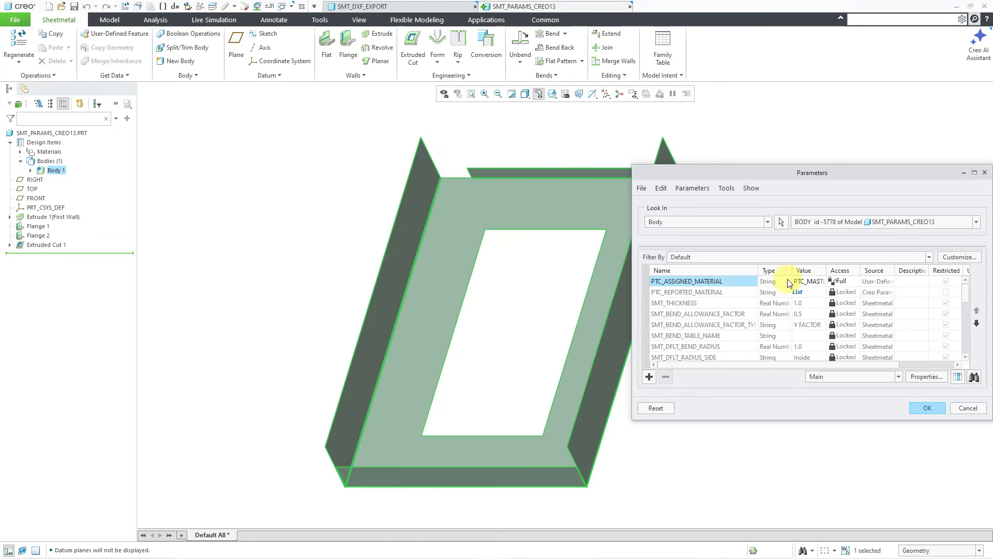
Step: Show Body 1's Sheetmetal reported parameters, widen the Parameters window to read them, and close it
left_click(836, 376)
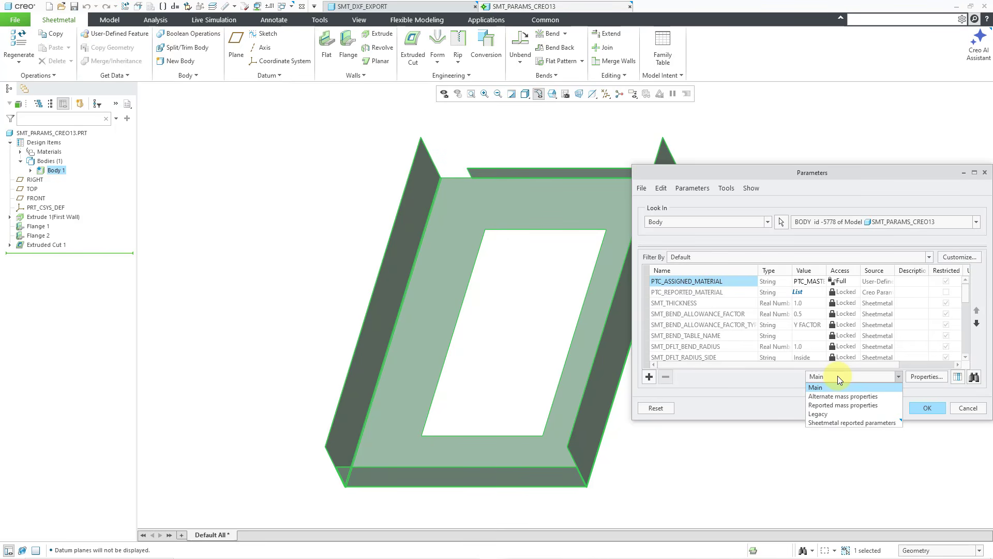
left_click(850, 422)
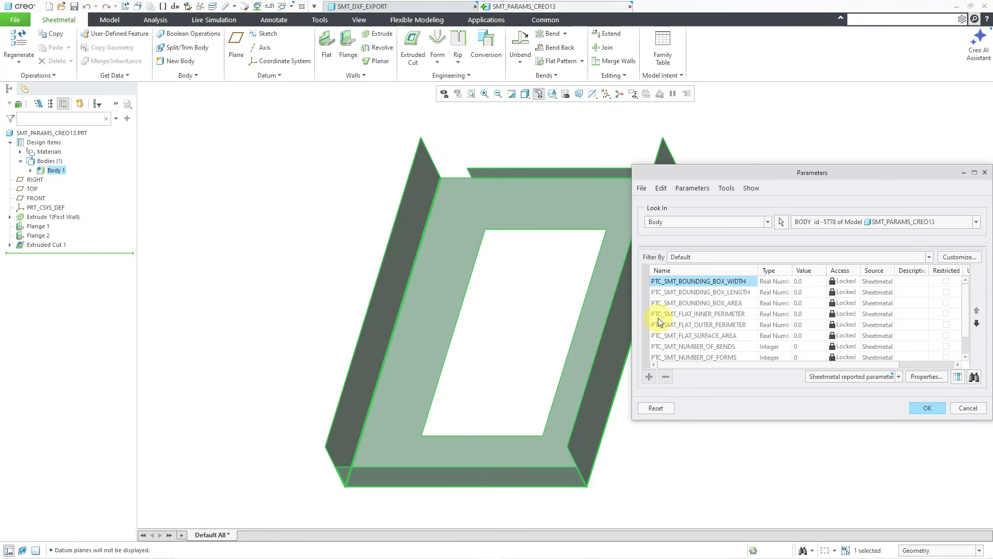
left_click_drag(631, 310, 536, 309)
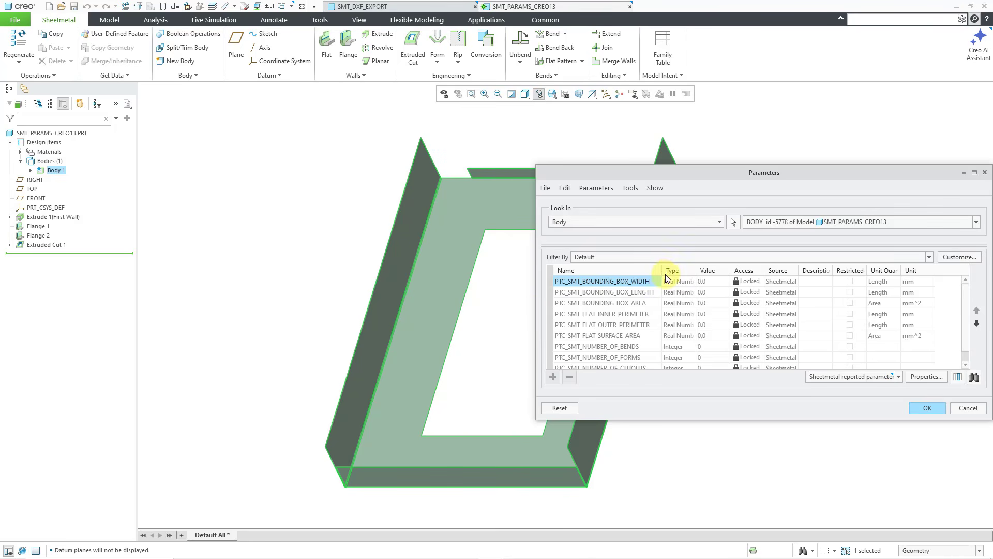
left_click_drag(663, 271, 745, 269)
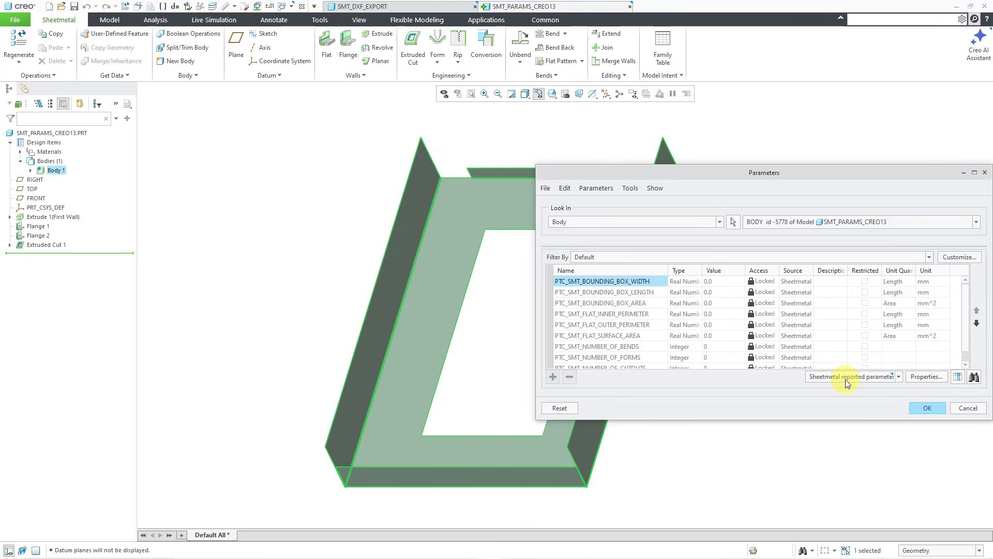
left_click(929, 409)
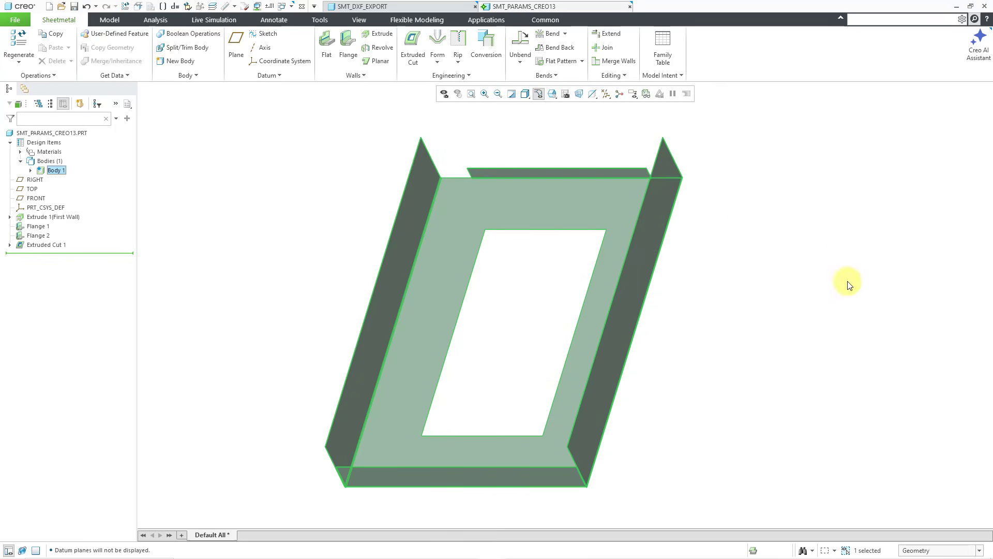
left_click(305, 140)
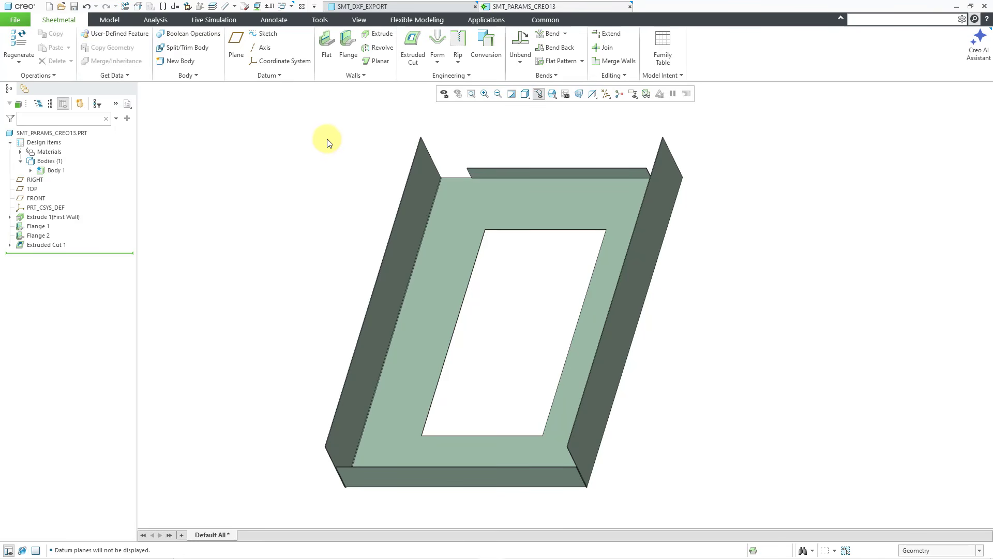
Step: Add a Flat Pattern Manager to the part and expand it to reveal the flat pattern of Body 1
left_click(582, 62)
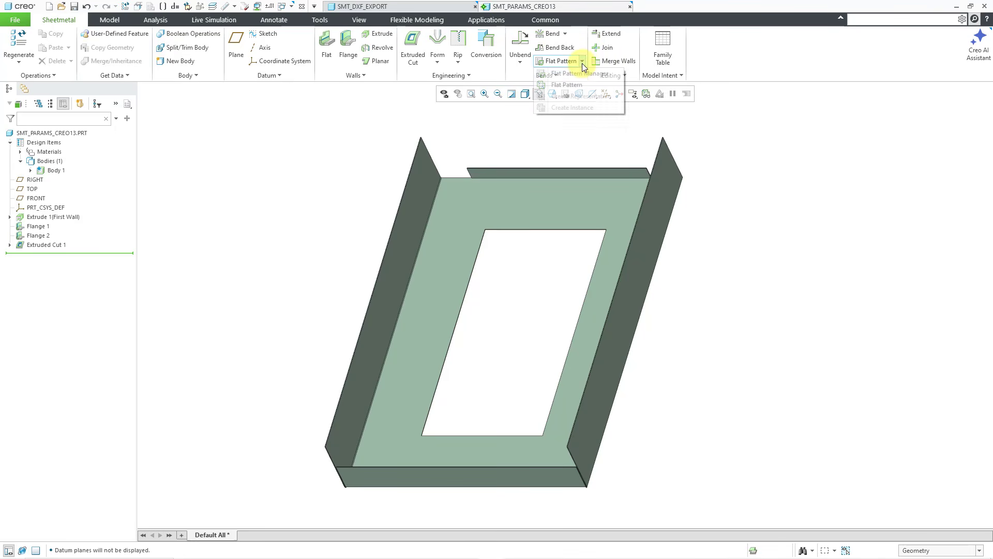
left_click(583, 74)
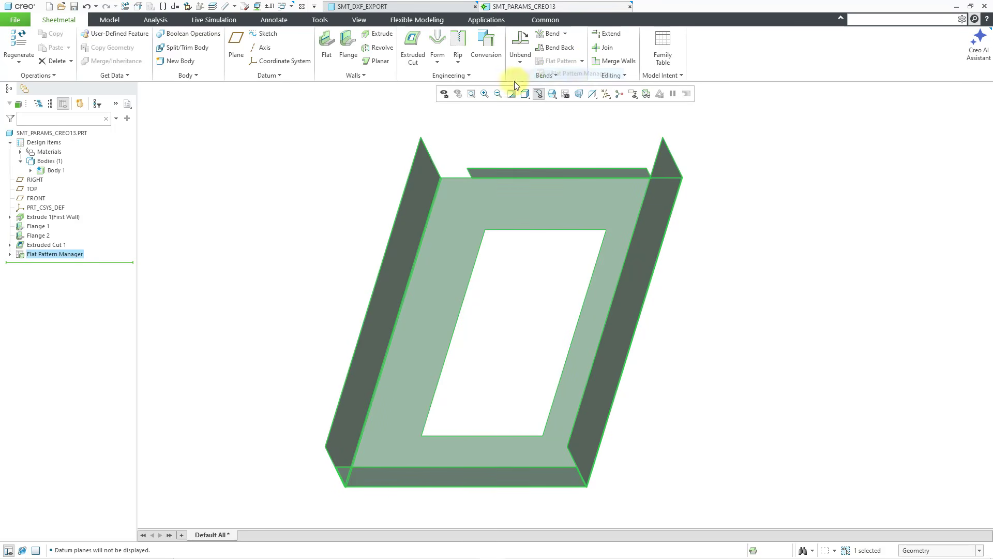
left_click(10, 254)
left_click(47, 264)
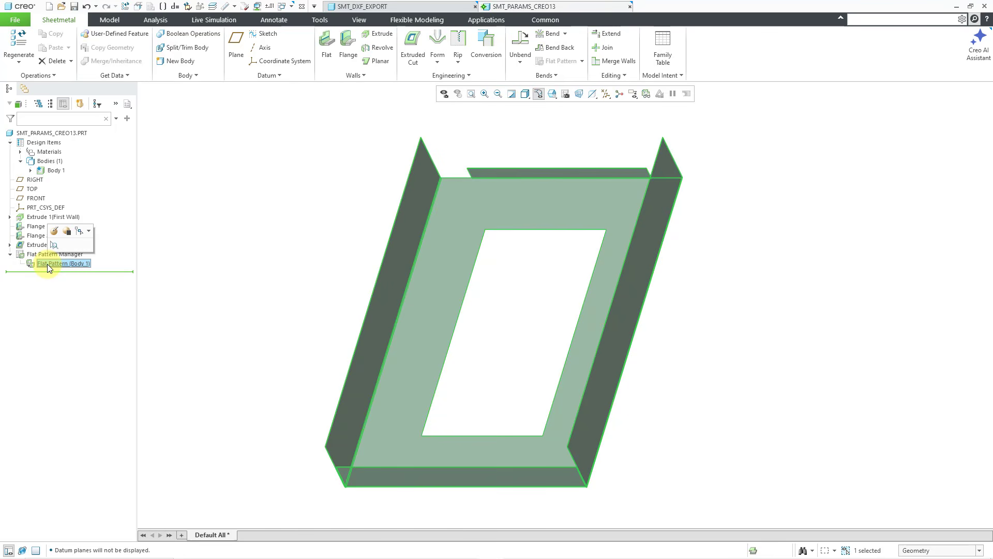
left_click(176, 227)
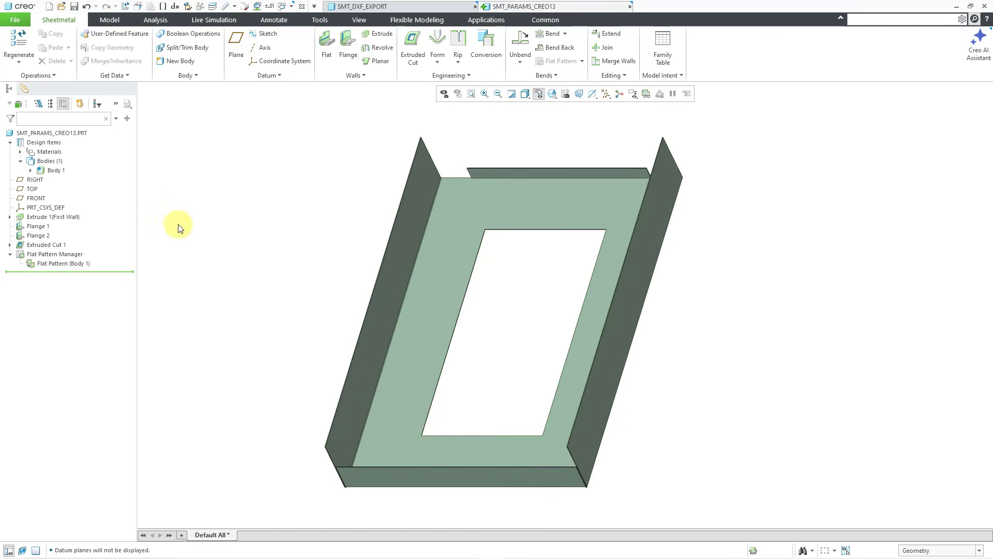
Step: Review the Sheetmetal reported parameters of Body 1 again, enlarging the Parameters window to show the whole list, and close it
right_click(59, 171)
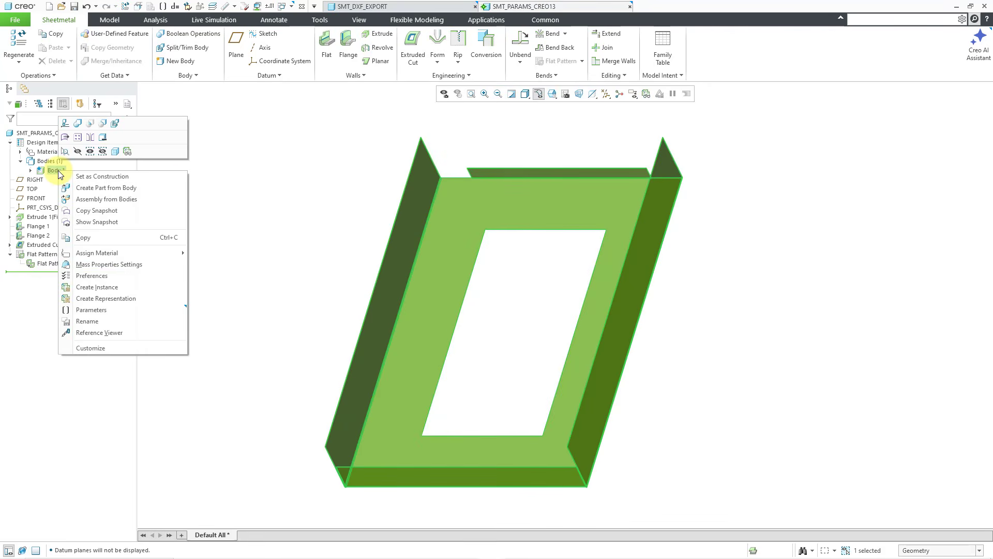
left_click(108, 311)
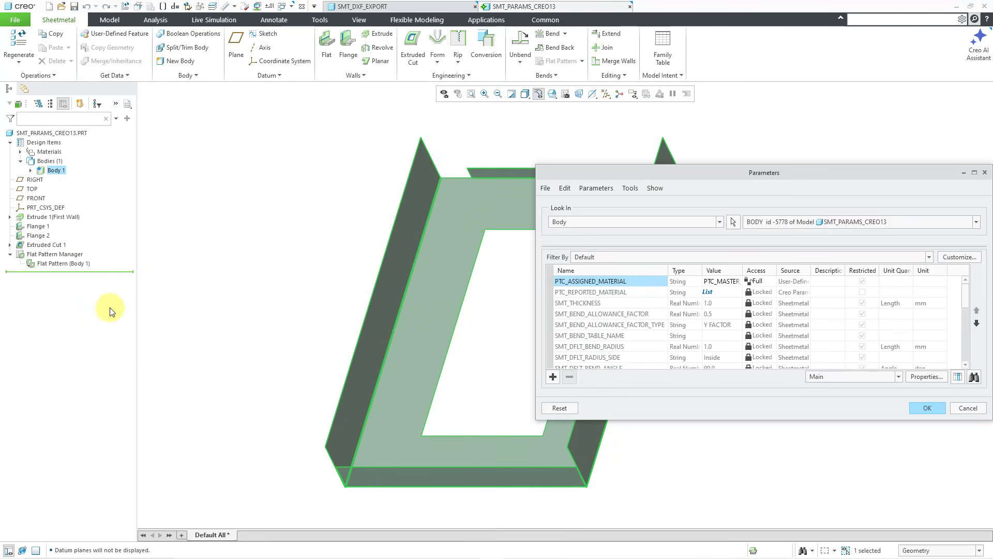
left_click(833, 379)
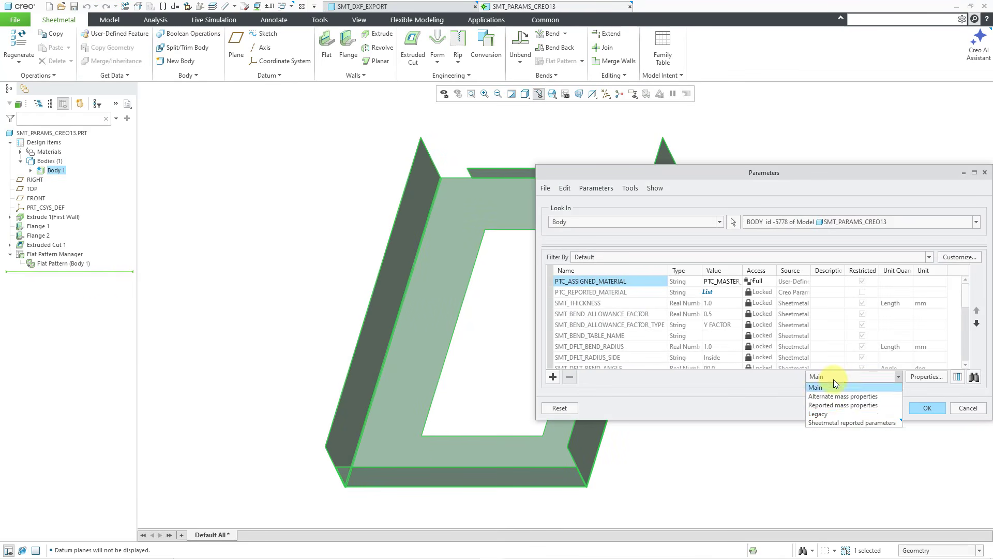
left_click(845, 422)
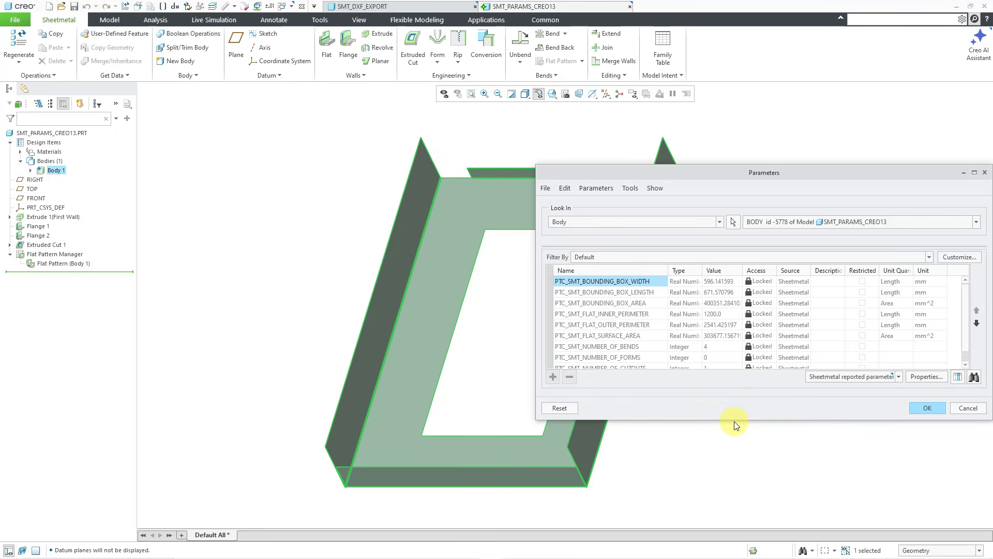
left_click_drag(732, 418, 733, 465)
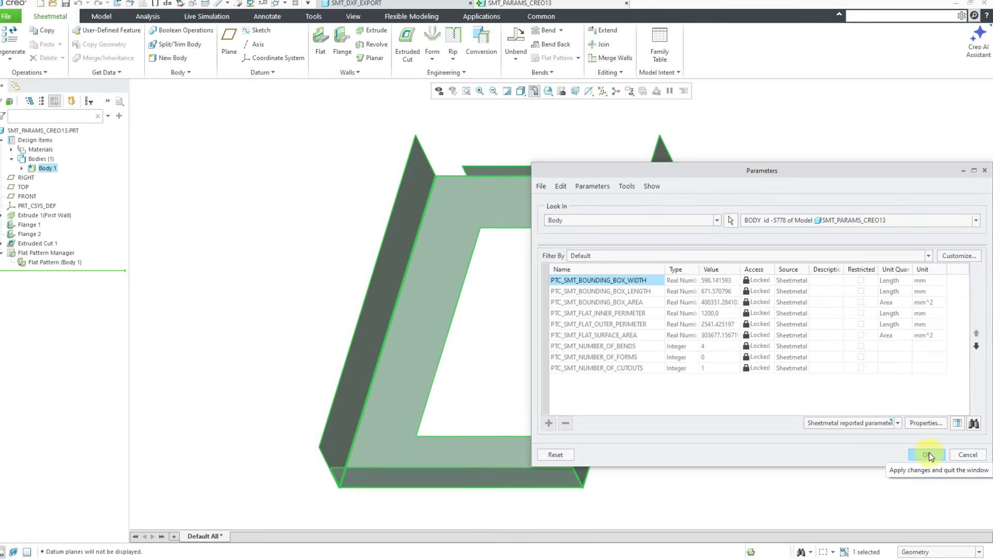
left_click(899, 479)
left_click(329, 158)
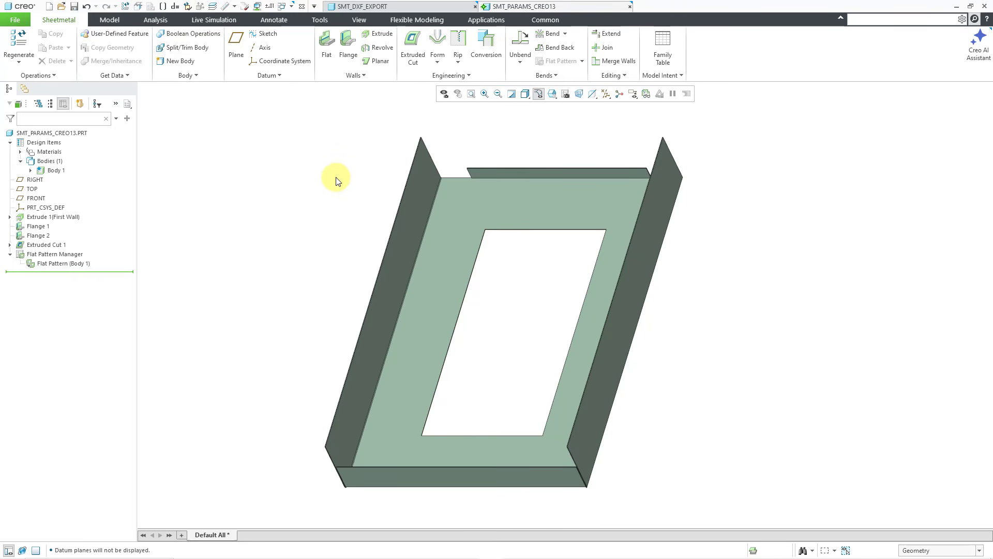
Step: Open the Sheetmetal options and examine the description of the Create reported parameters setting
left_click(18, 21)
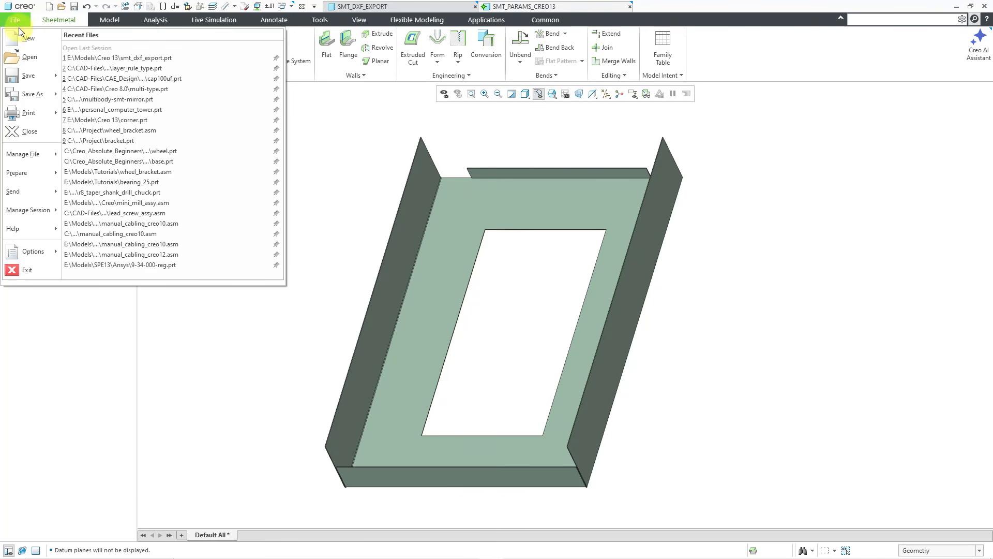
left_click(26, 253)
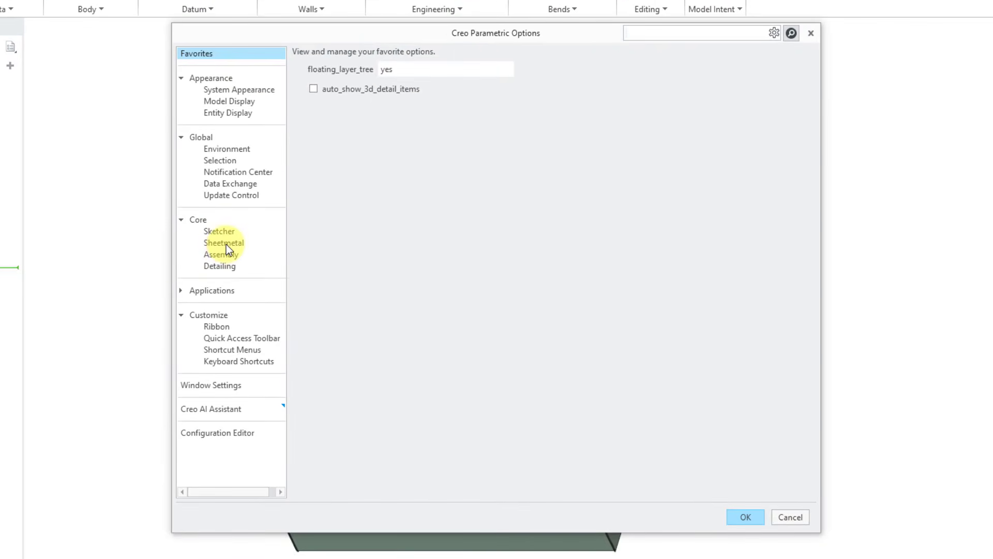
left_click(225, 244)
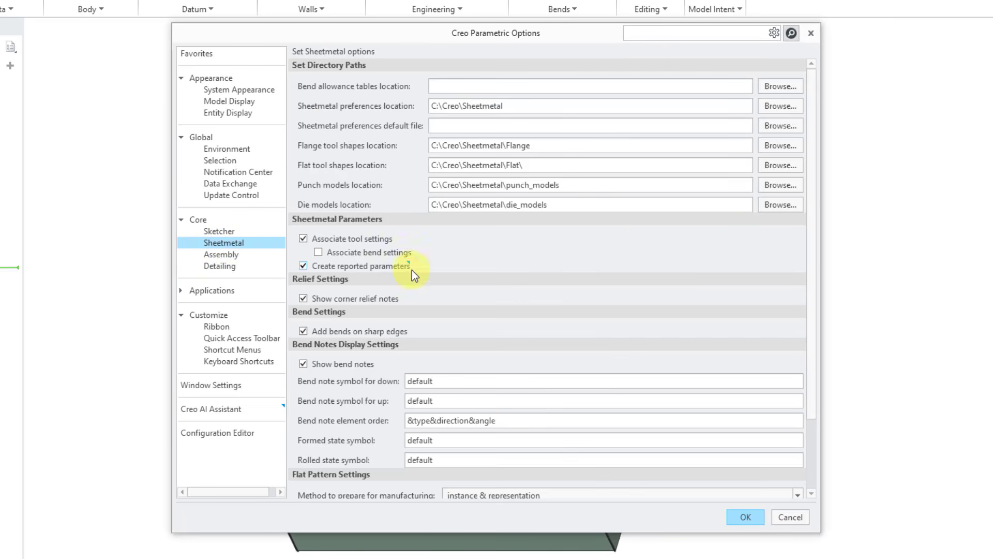
mouse_move(388, 269)
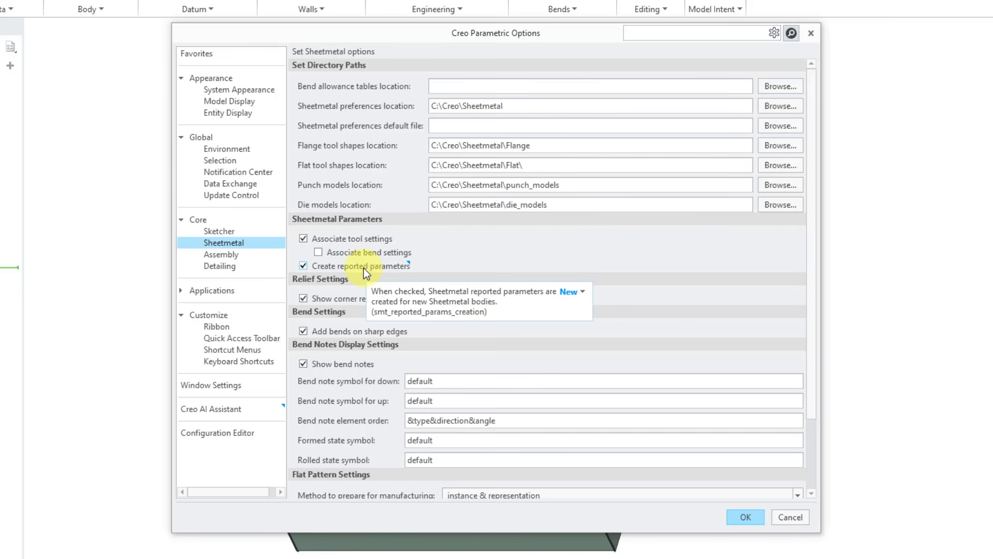
Step: Search the configuration options for smt_reported and examine the values available for smt_reported_params_creation
left_click(240, 435)
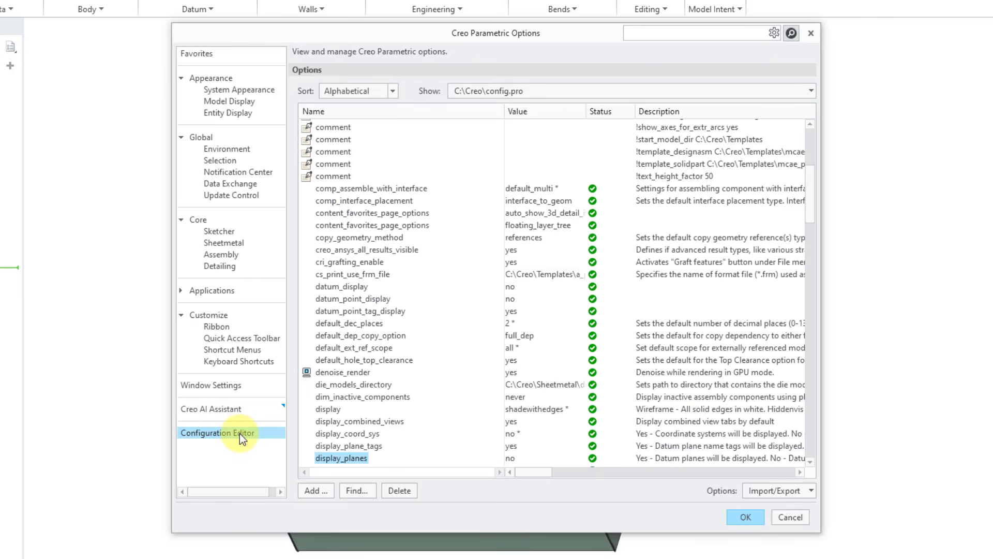
left_click(356, 491)
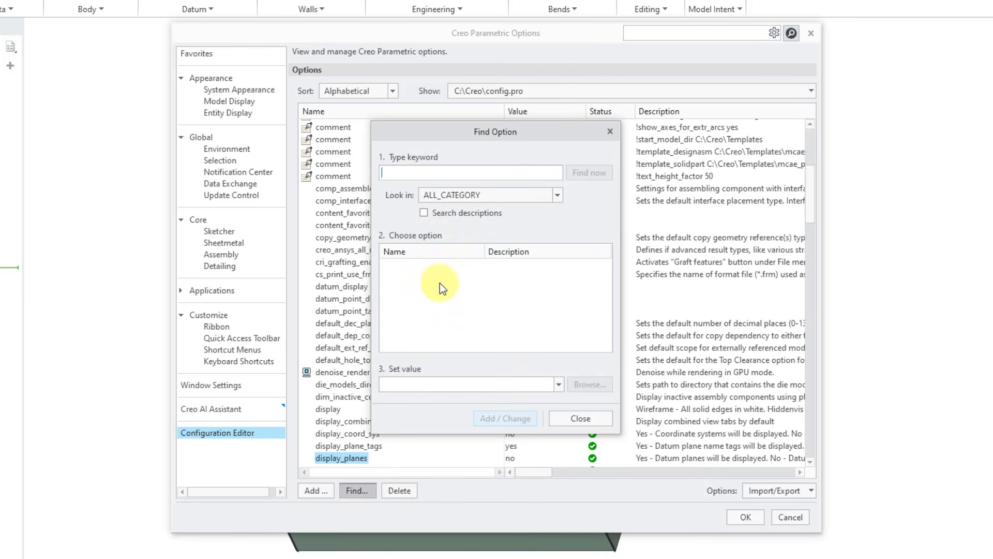
type("sm")
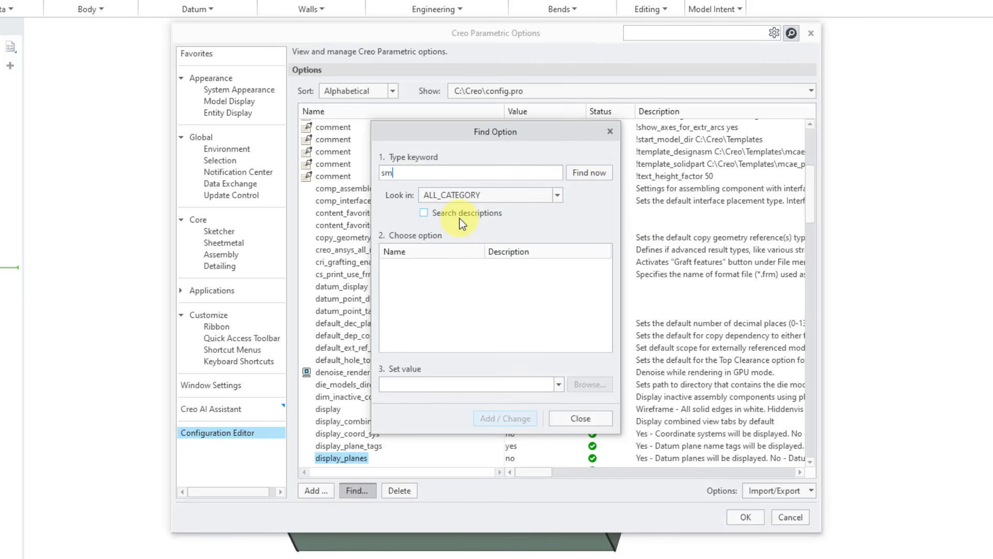
type("t_reported")
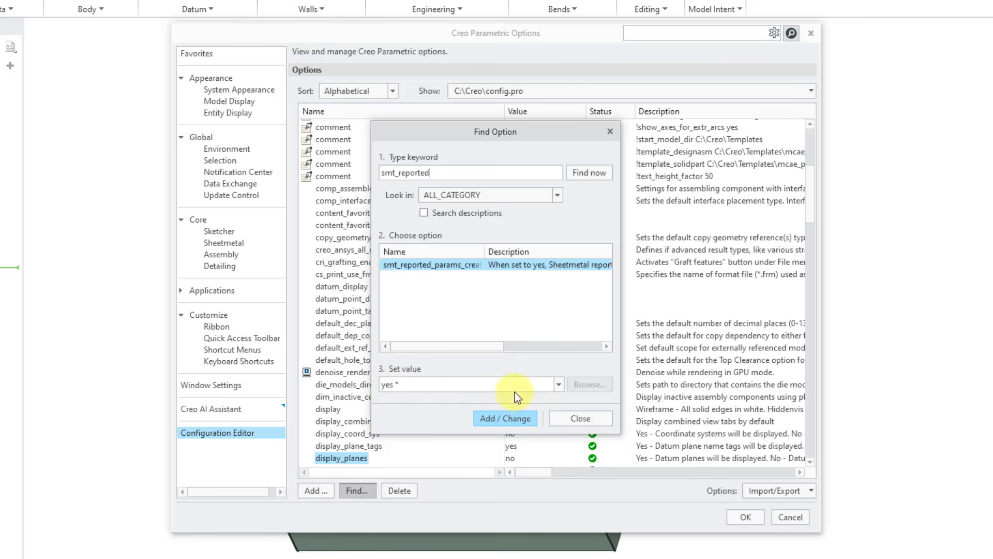
left_click(558, 385)
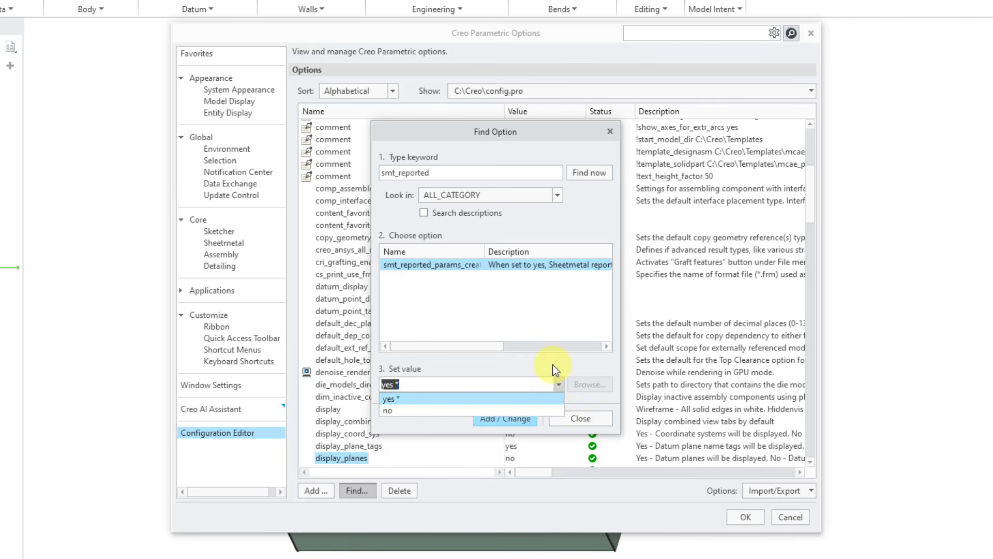
left_click(558, 386)
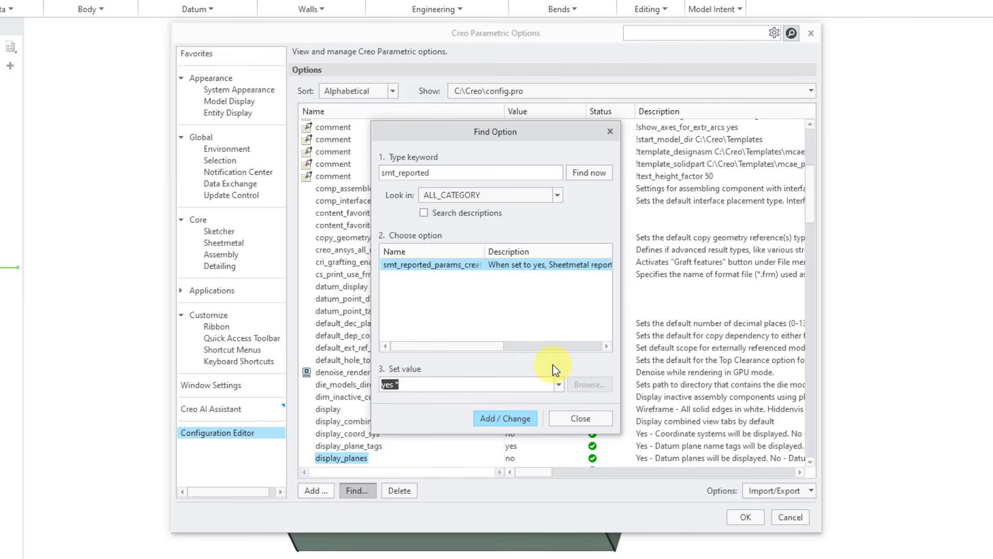
Step: Close the option search and the configuration options without changes, and switch to the SMT_DXF_EXPORT part
left_click(563, 421)
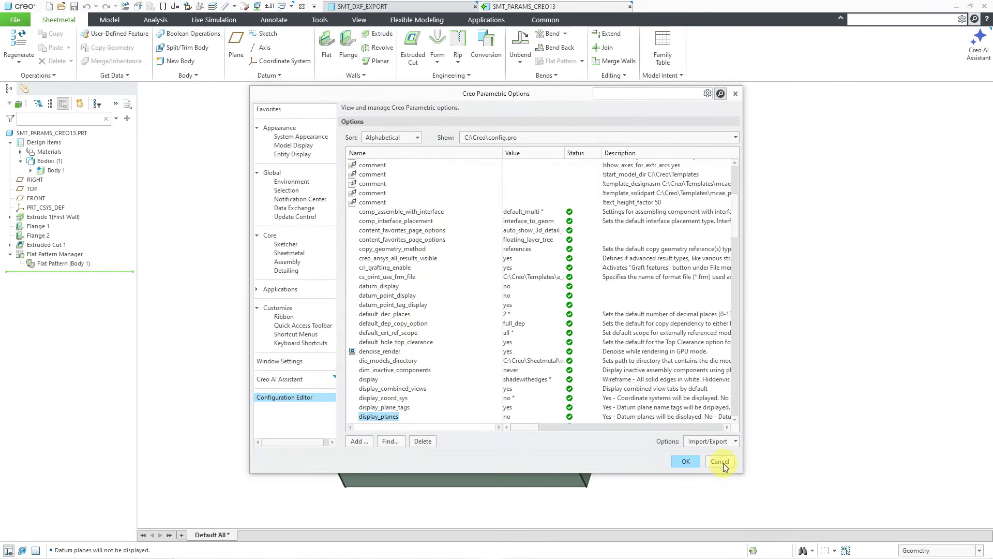
left_click(721, 462)
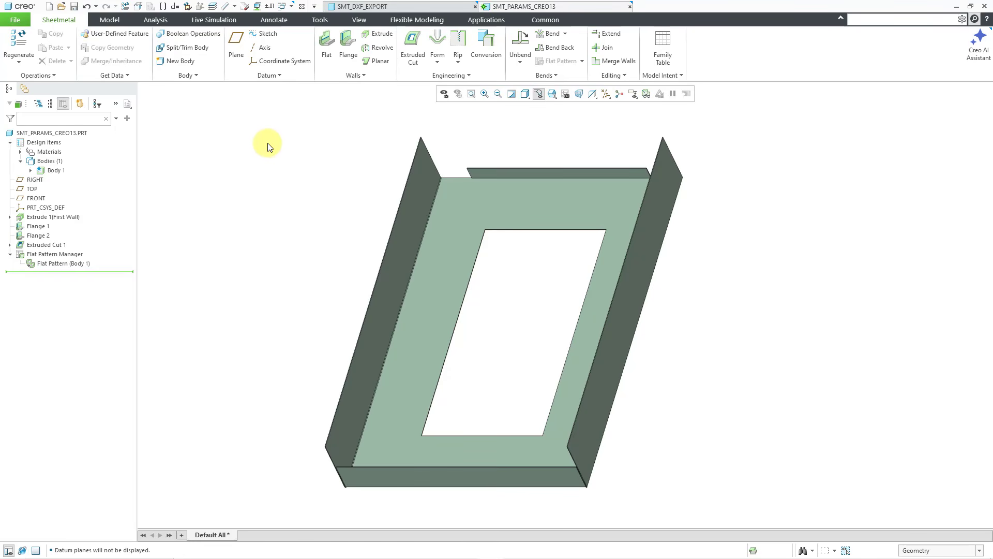
left_click(364, 7)
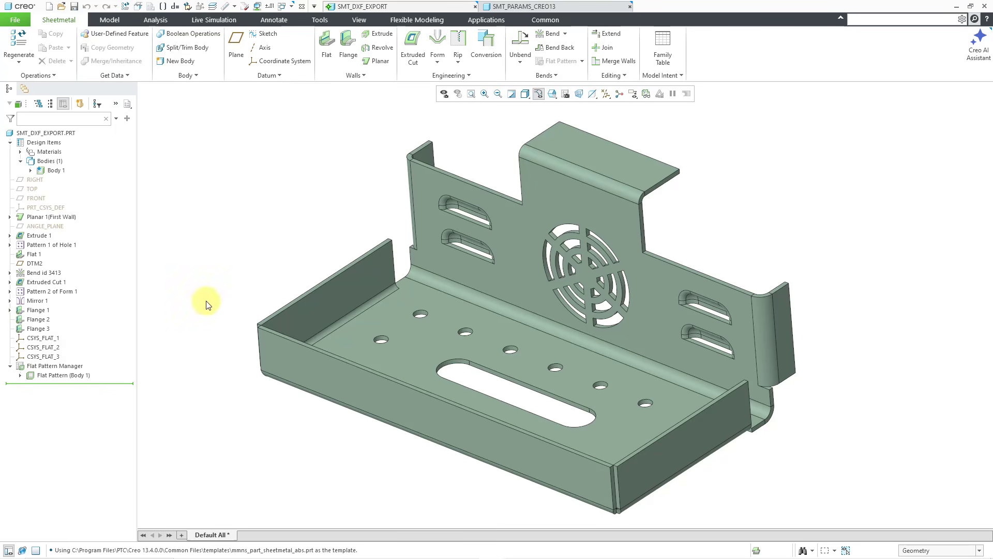
Step: Show the flat pattern of Body 1 in its Flat state, and return it to the Initial state
right_click(77, 377)
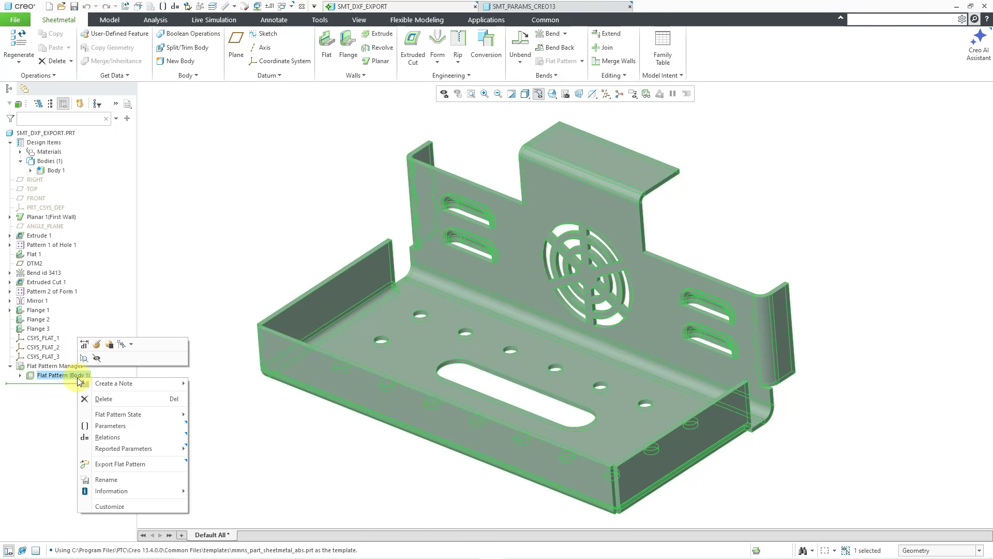
mouse_move(151, 414)
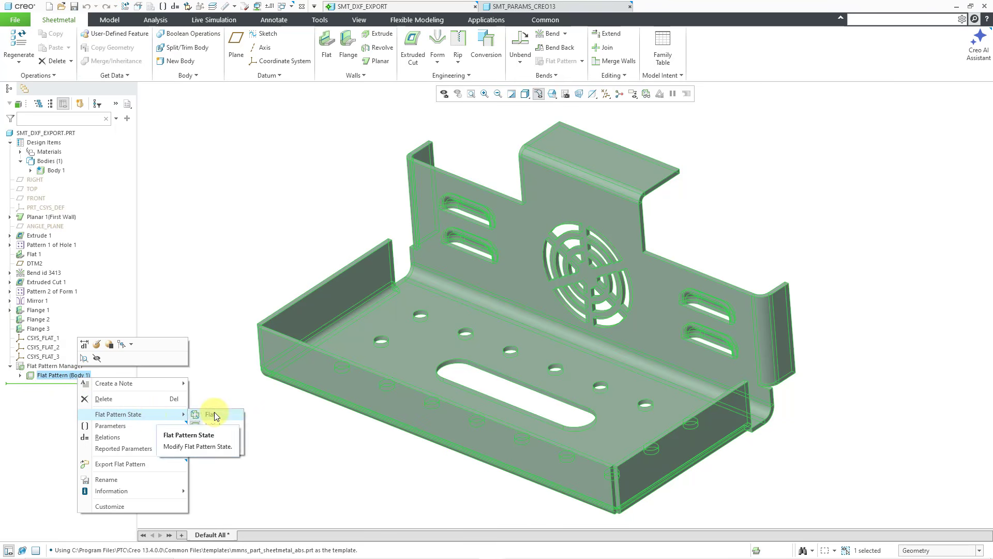
left_click(214, 411)
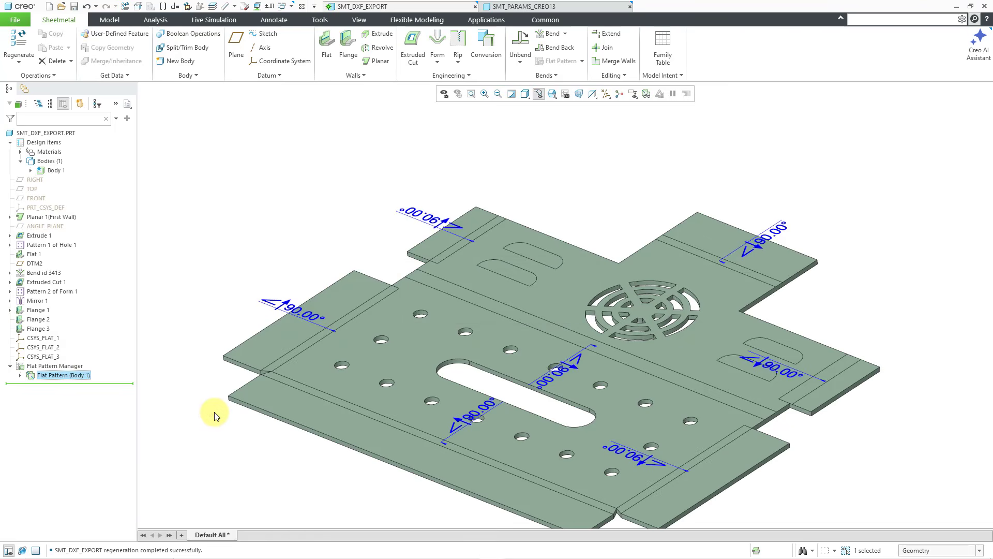
right_click(78, 376)
mouse_move(126, 416)
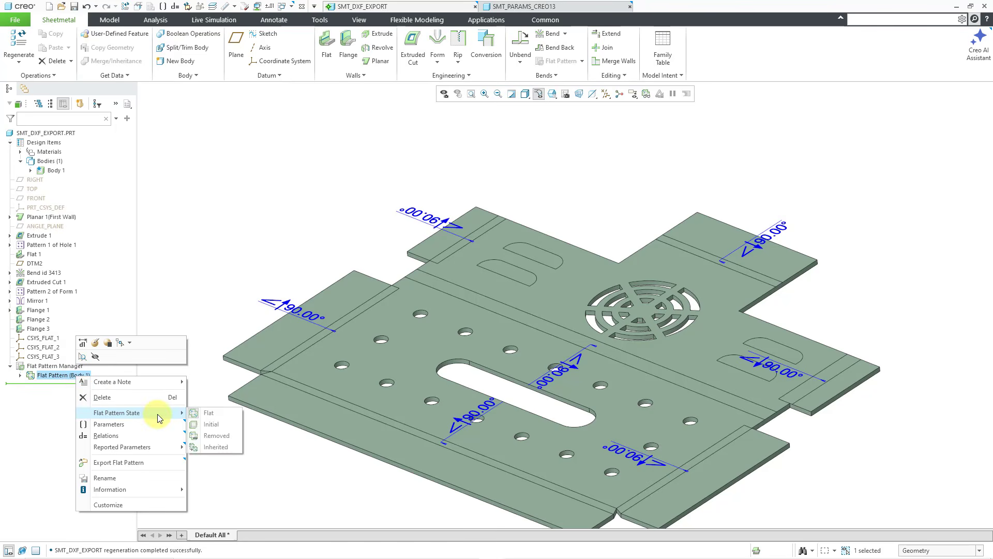
left_click(211, 426)
left_click(215, 262)
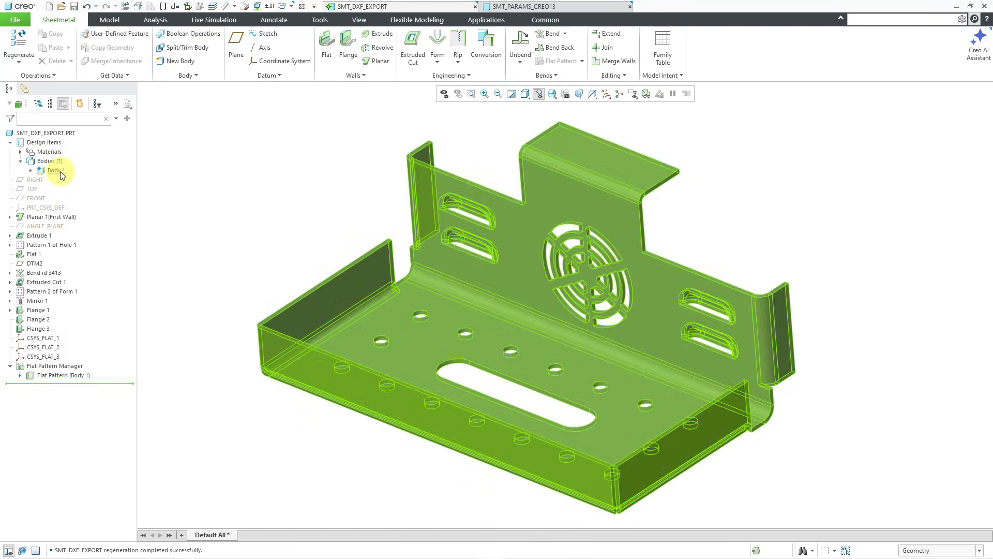
Step: Check the parameters of Body 1 for Sheetmetal reported parameters, and close the list without changes
right_click(58, 172)
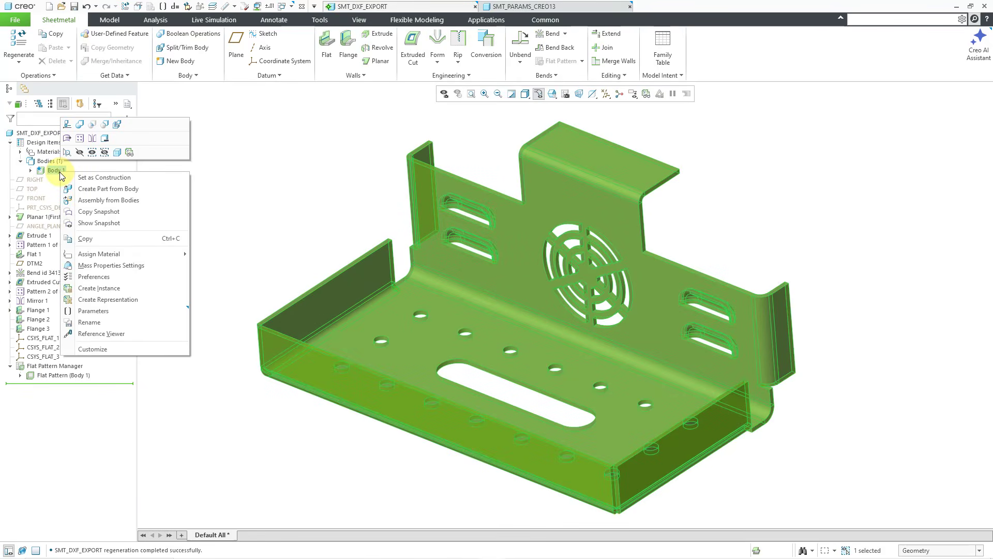
left_click(111, 312)
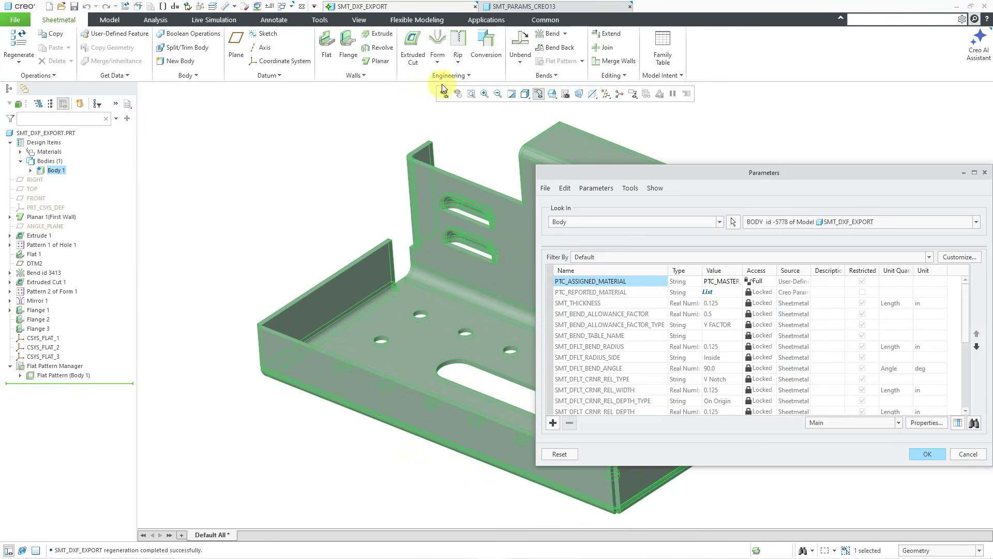
left_click(840, 424)
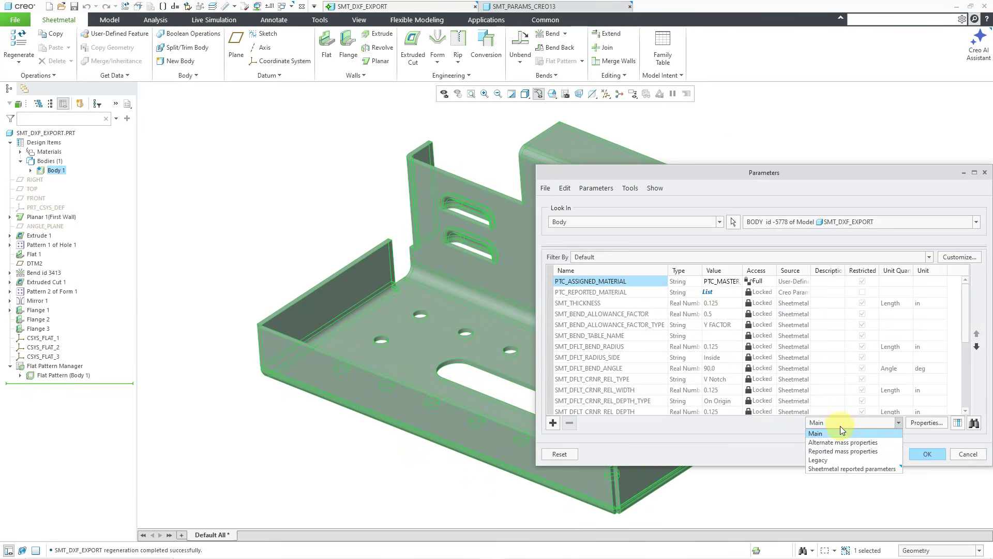
left_click(849, 469)
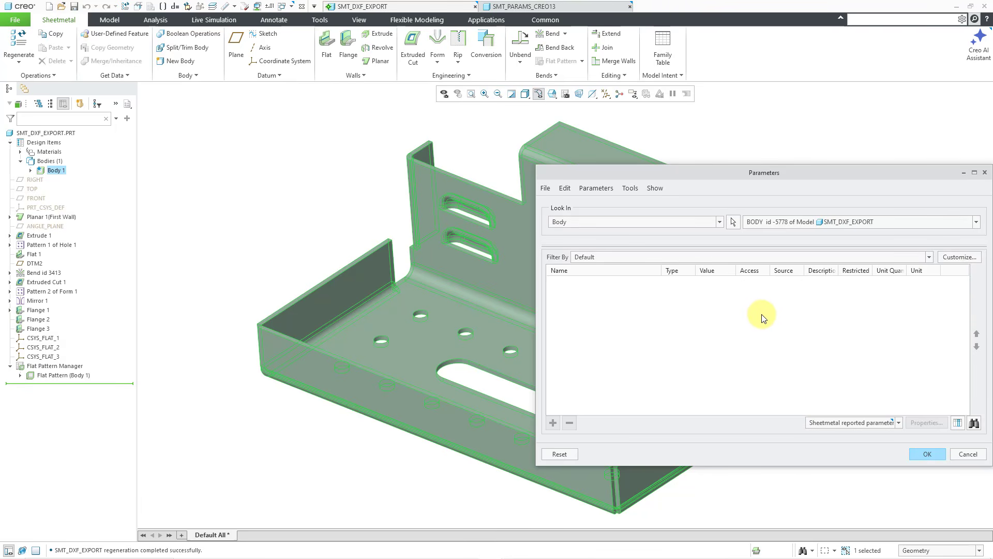
left_click(965, 455)
left_click(197, 146)
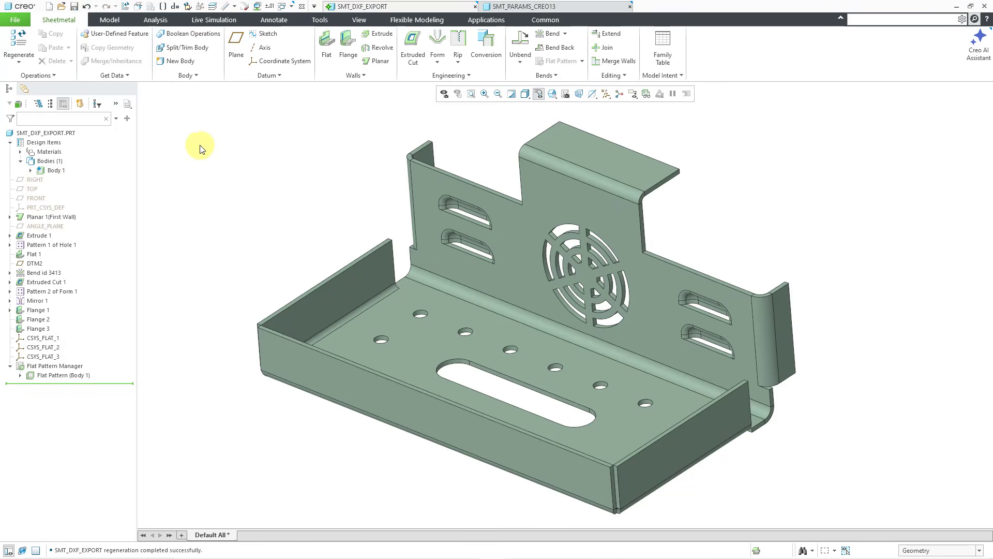
Step: Examine the Create reported parameters command in the Sheetmetal Preferences of Body 1, and cancel without changes
right_click(56, 172)
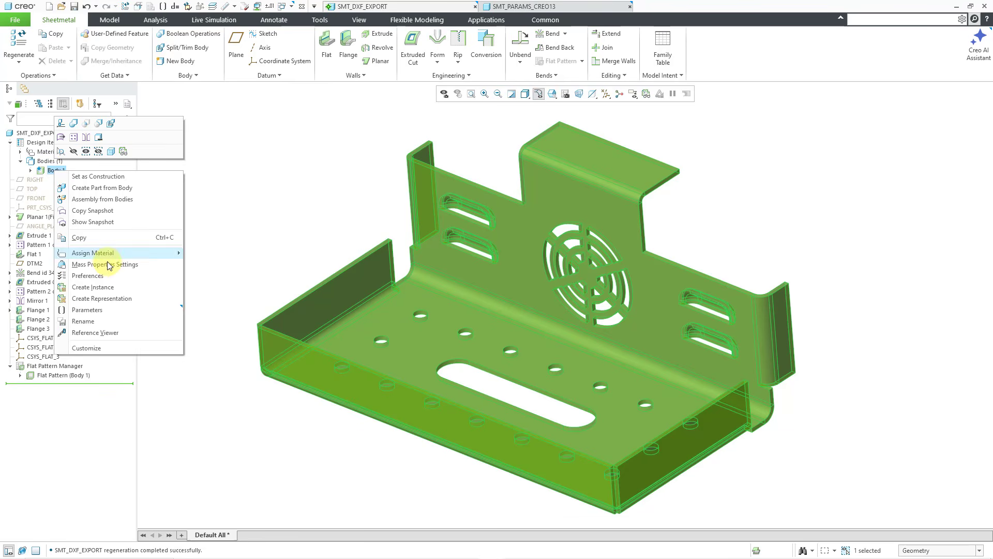
left_click(112, 276)
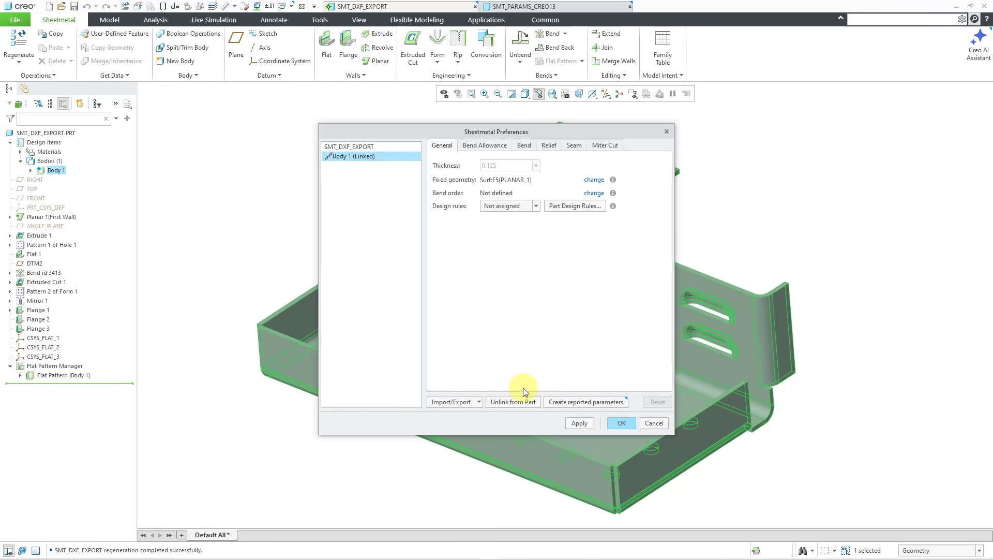
left_click(663, 425)
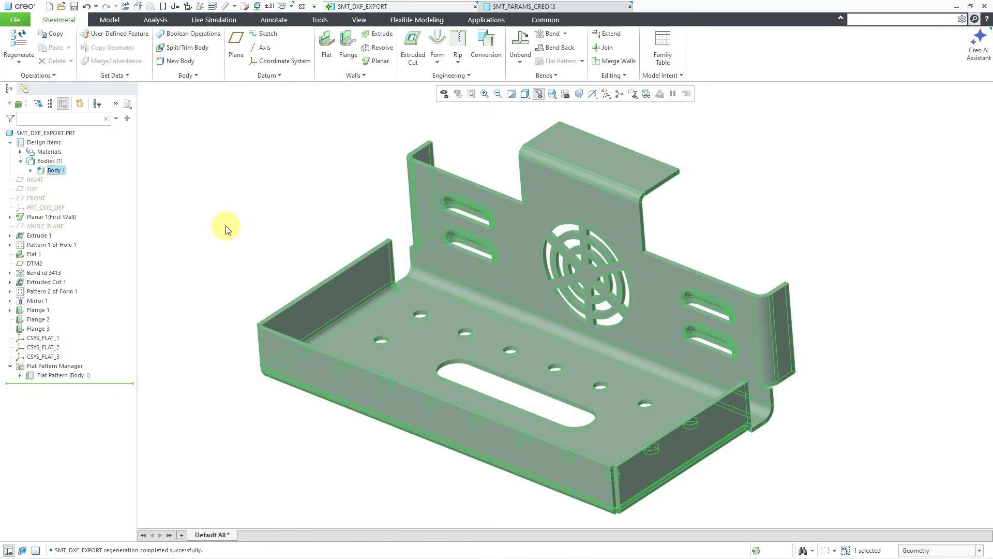
Step: Create the reported parameters from the Flat Pattern (Body 1) feature
right_click(76, 376)
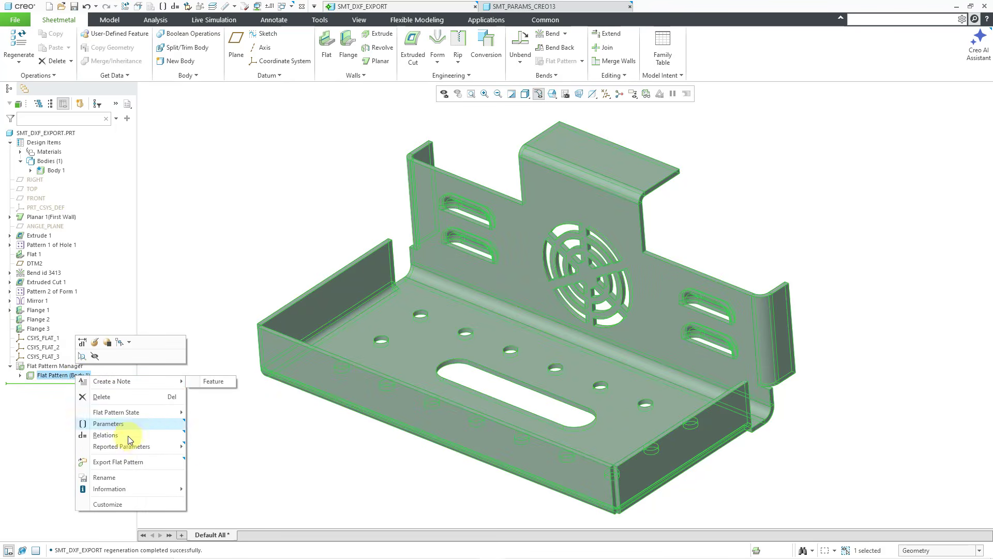
mouse_move(143, 450)
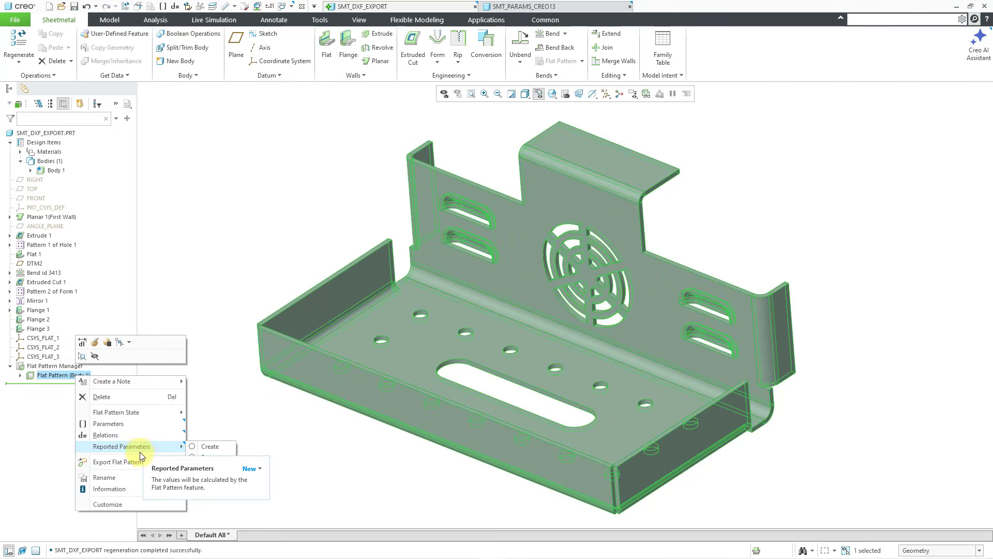
mouse_move(113, 448)
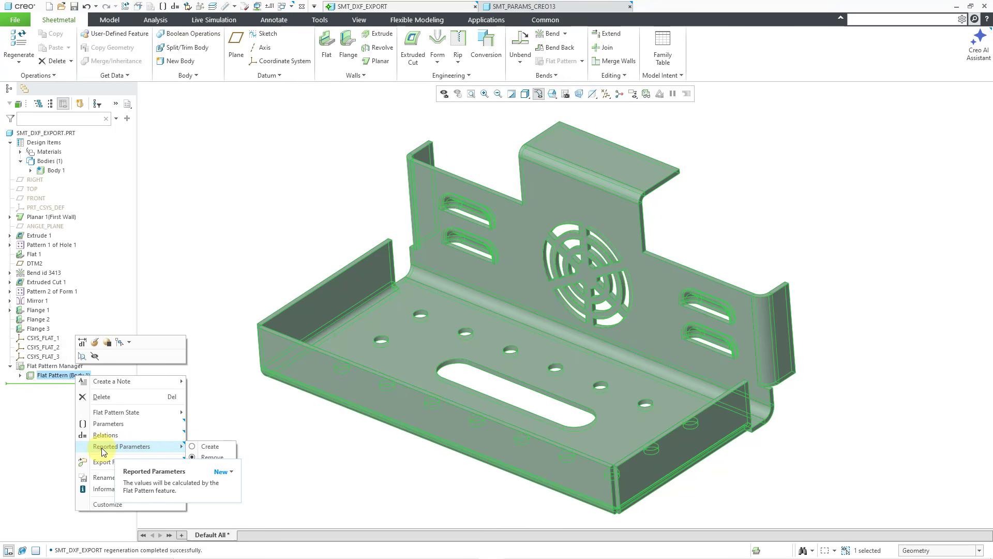
left_click(193, 447)
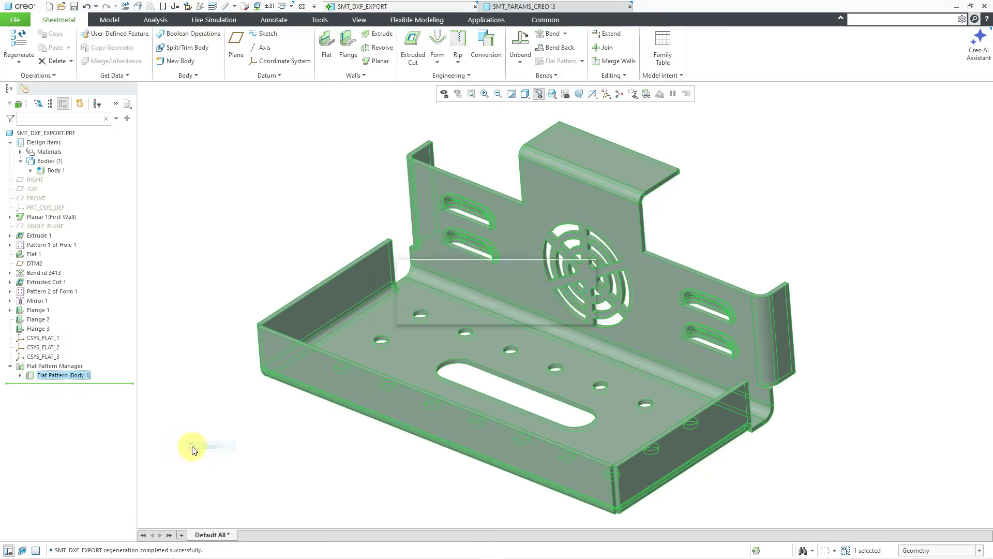
Step: Review the Sheetmetal reported parameters of Body 1, including bounding box, perimeters, surface area, bends, forms and cutouts, and close the list
left_click(57, 171)
right_click(55, 171)
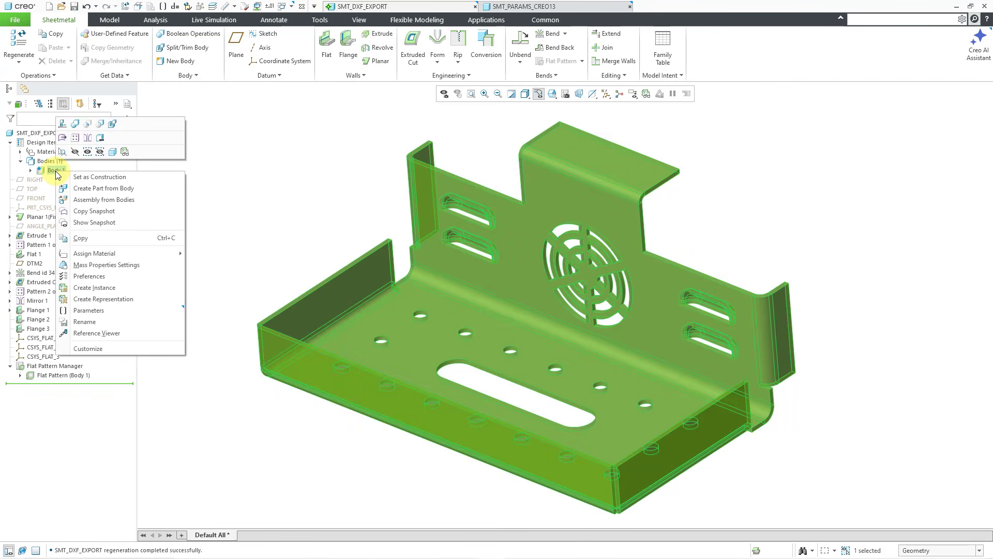
left_click(107, 310)
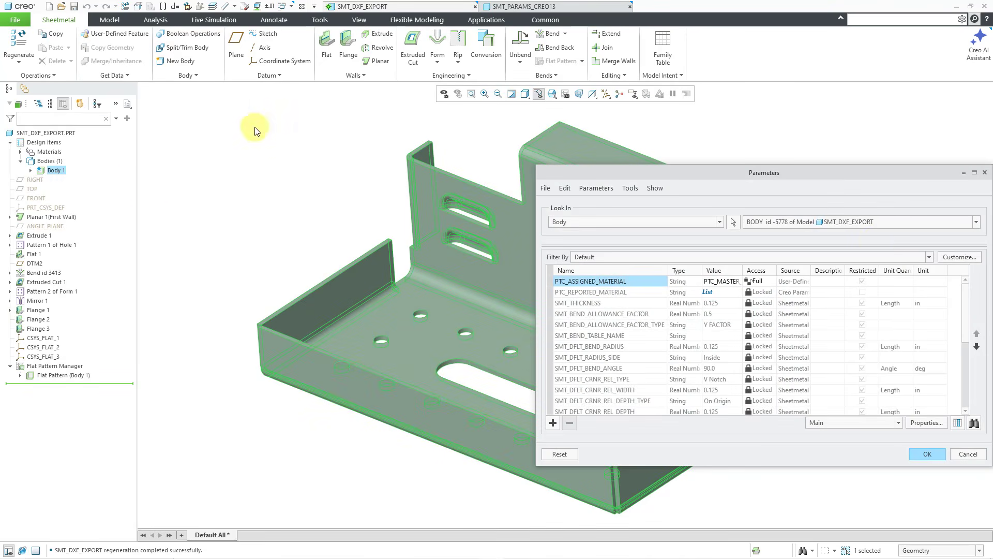
left_click(867, 423)
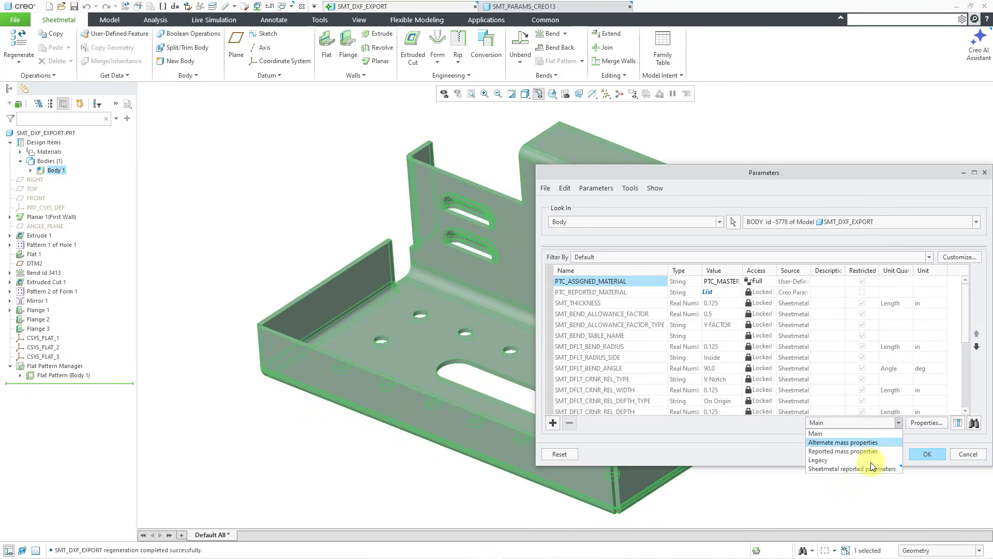
left_click(869, 468)
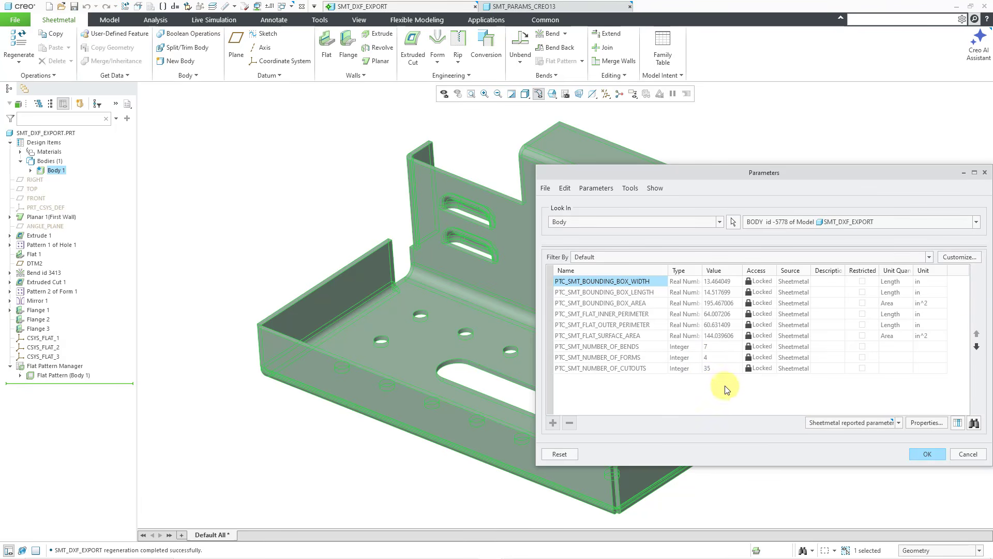
left_click(927, 454)
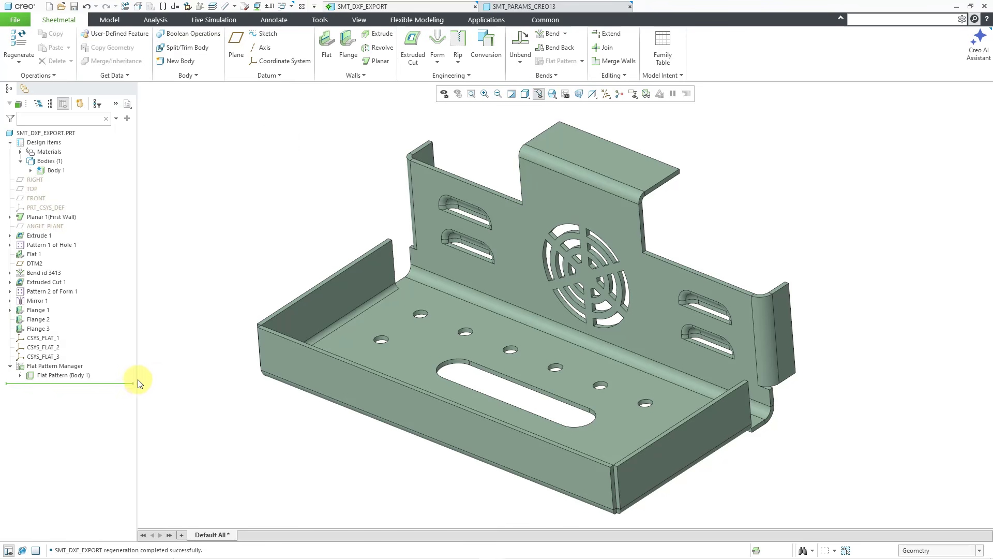
Step: Remove the reported parameters from the Flat Pattern (Body 1) feature, and check the Sheetmetal reported parameters of Body 1
right_click(79, 374)
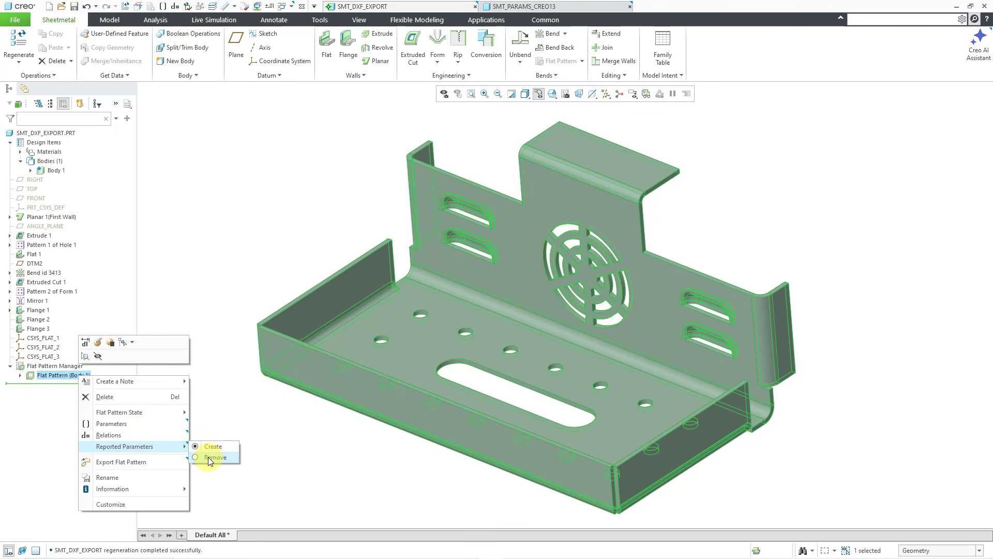
left_click(208, 457)
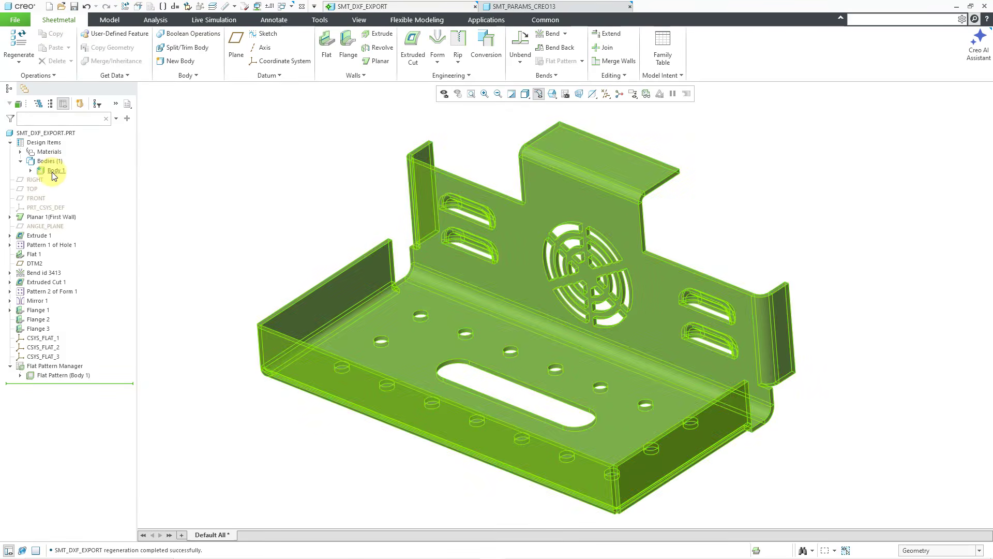
right_click(57, 170)
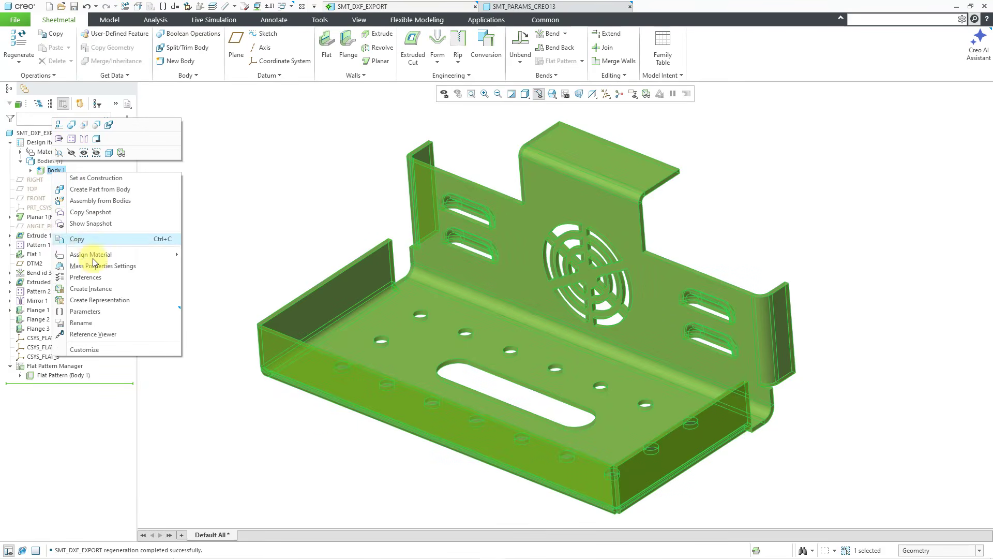
left_click(102, 314)
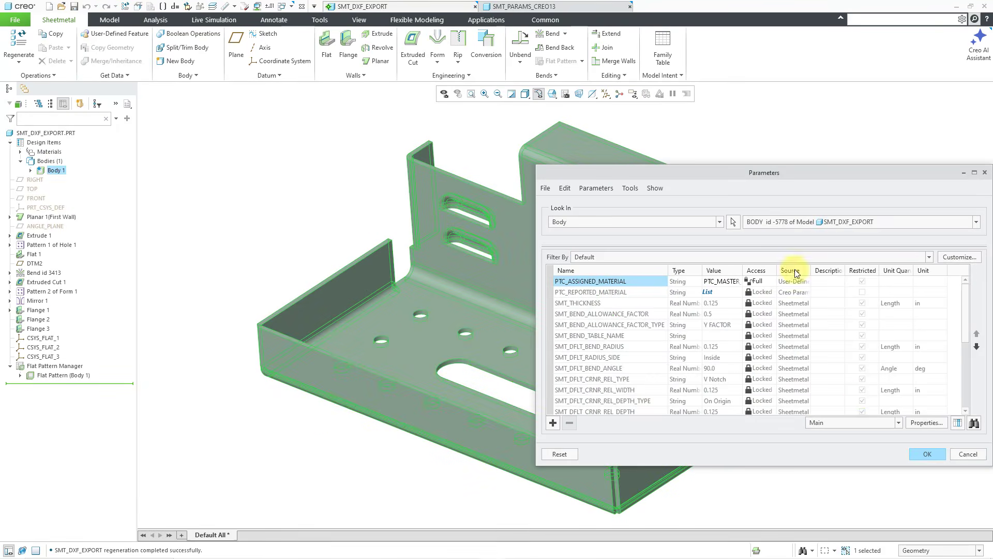
left_click(857, 423)
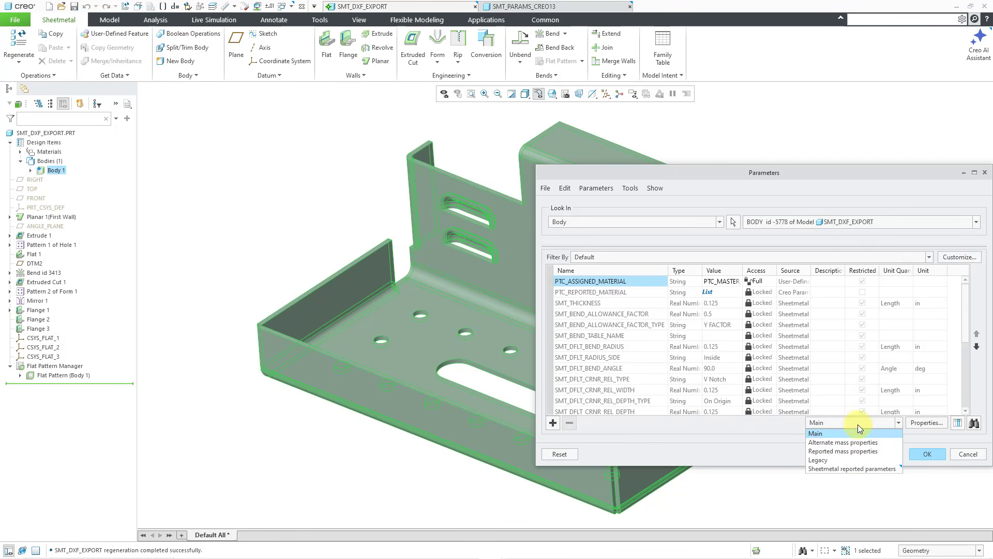
left_click(861, 467)
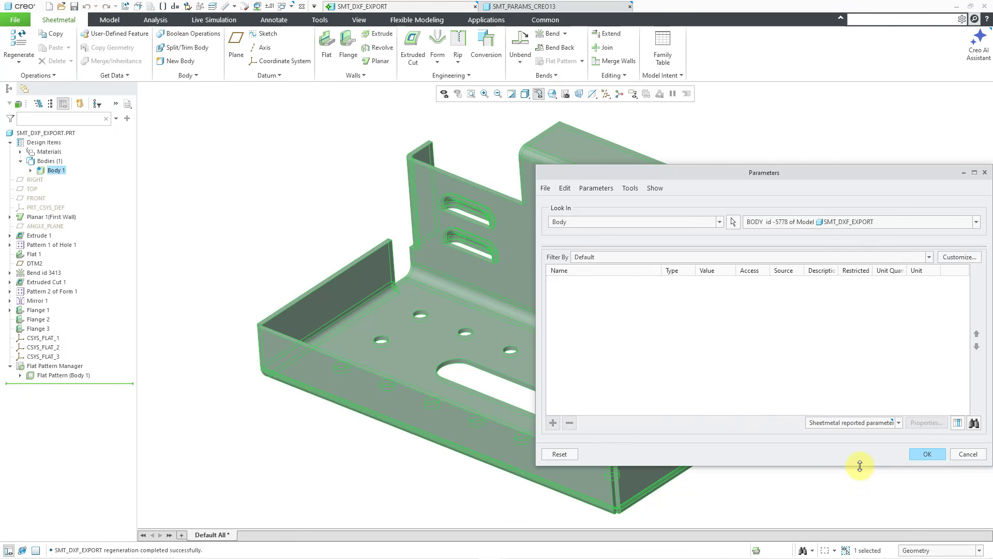
left_click(930, 452)
left_click(148, 176)
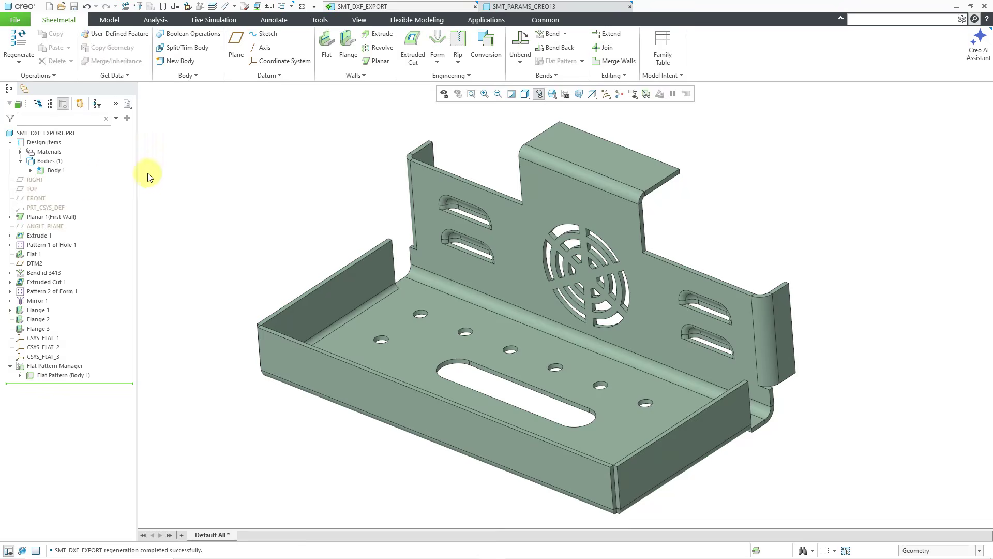
Step: Create the reported parameters for Body 1 through its Sheetmetal Preferences, and accept the preferences
right_click(54, 169)
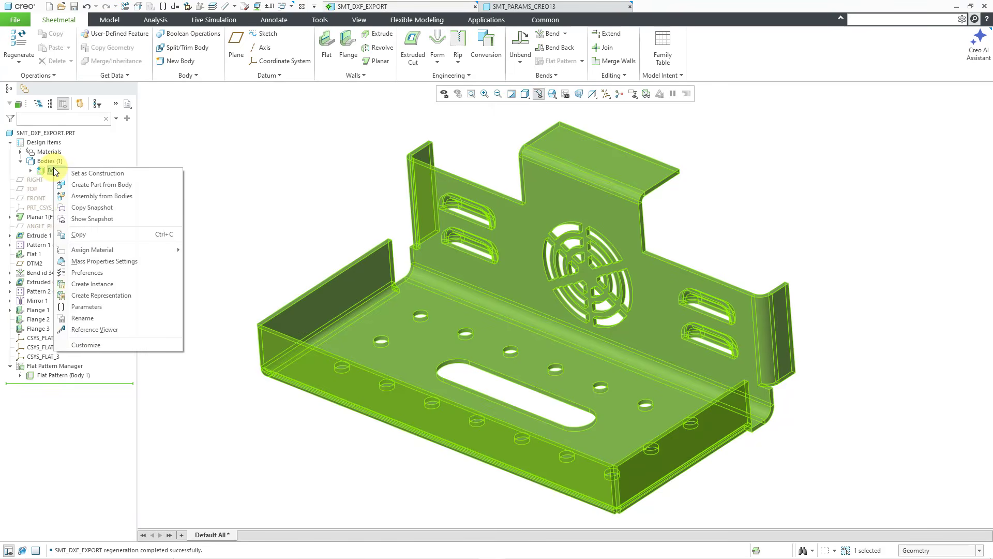
left_click(112, 272)
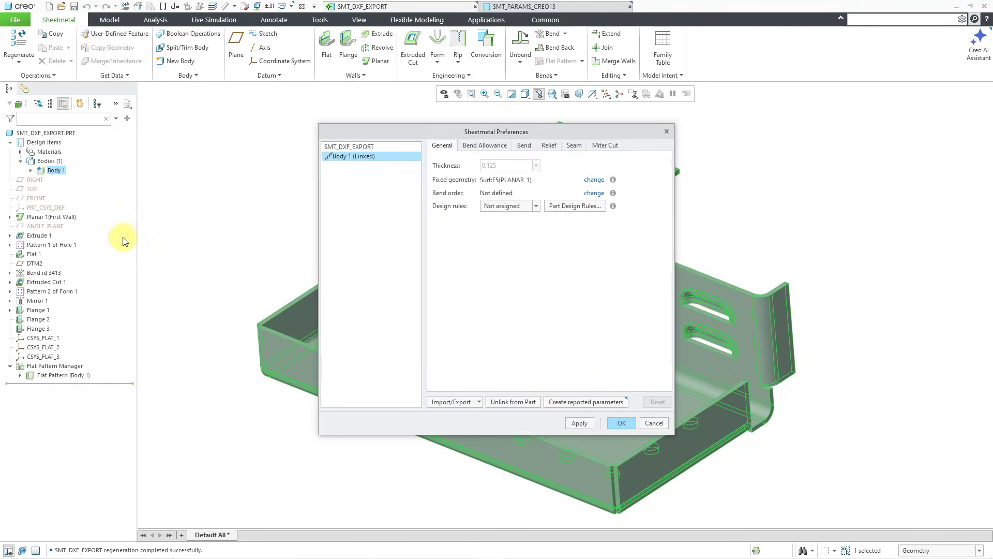
left_click(563, 402)
left_click(619, 423)
Step: Review the Sheetmetal reported parameters of Body 1 again, close the list and clear the selection
left_click(57, 170)
right_click(64, 171)
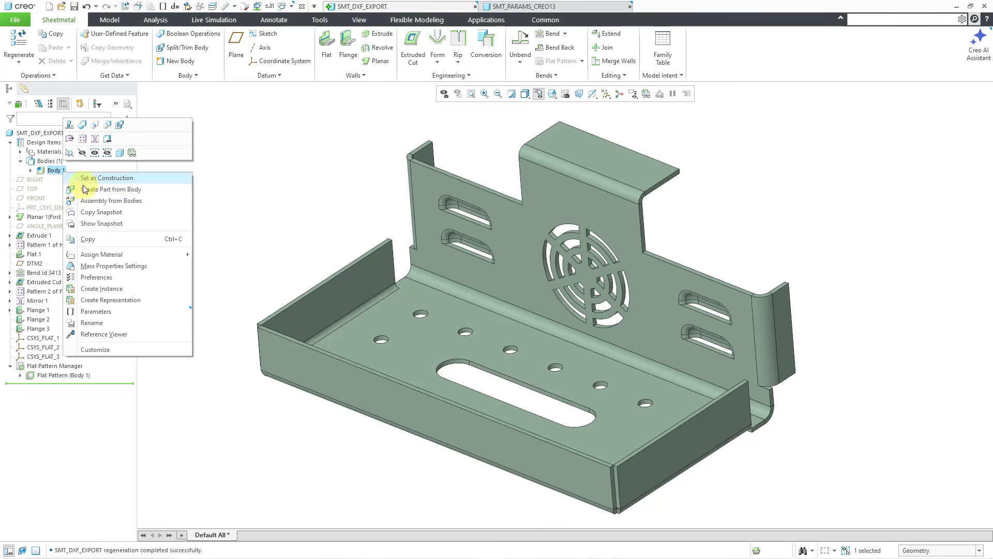
left_click(124, 310)
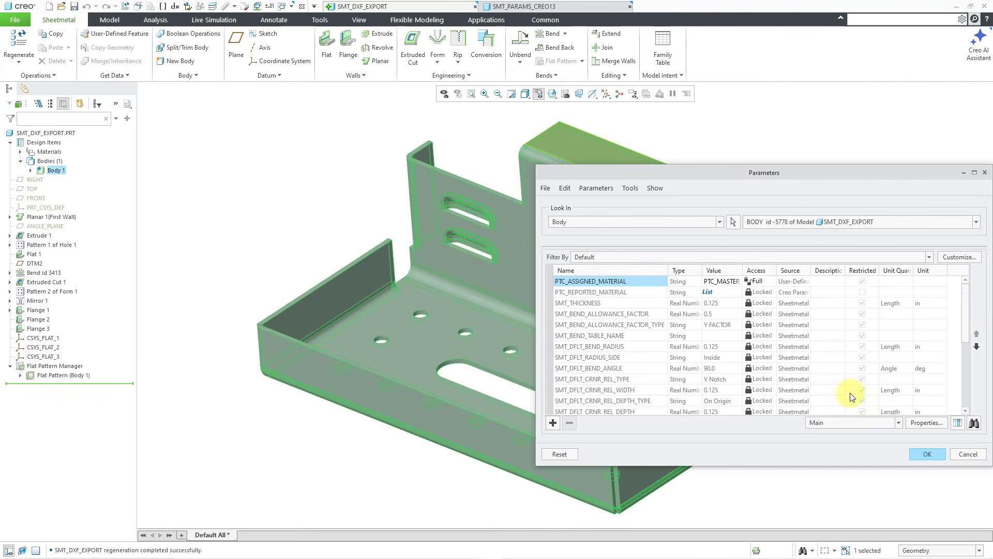
left_click(855, 423)
left_click(866, 469)
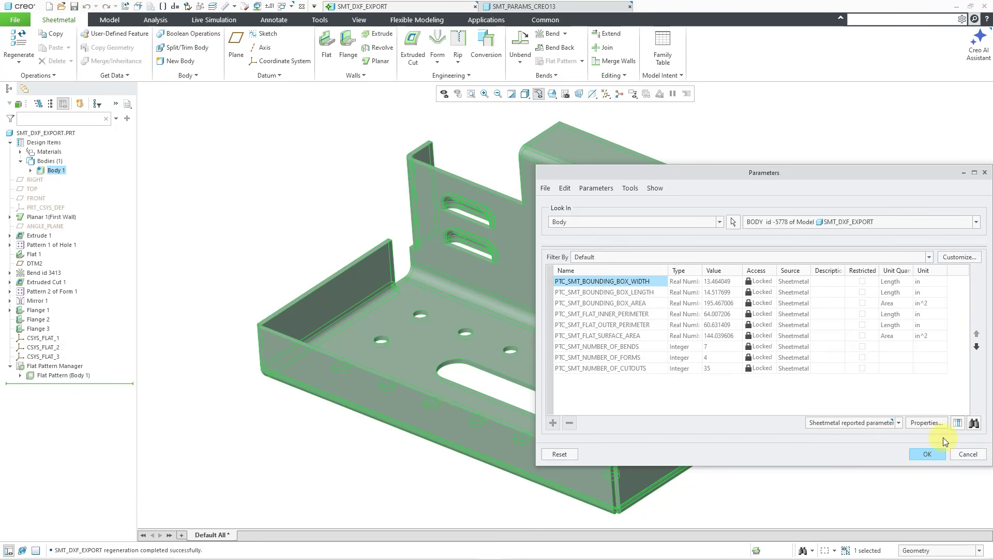
left_click(927, 455)
left_click(786, 156)
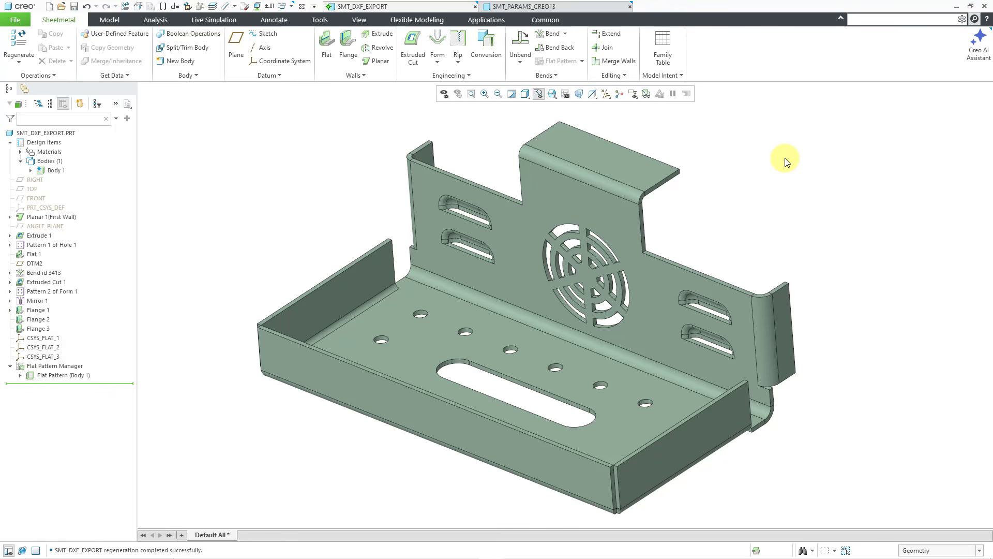